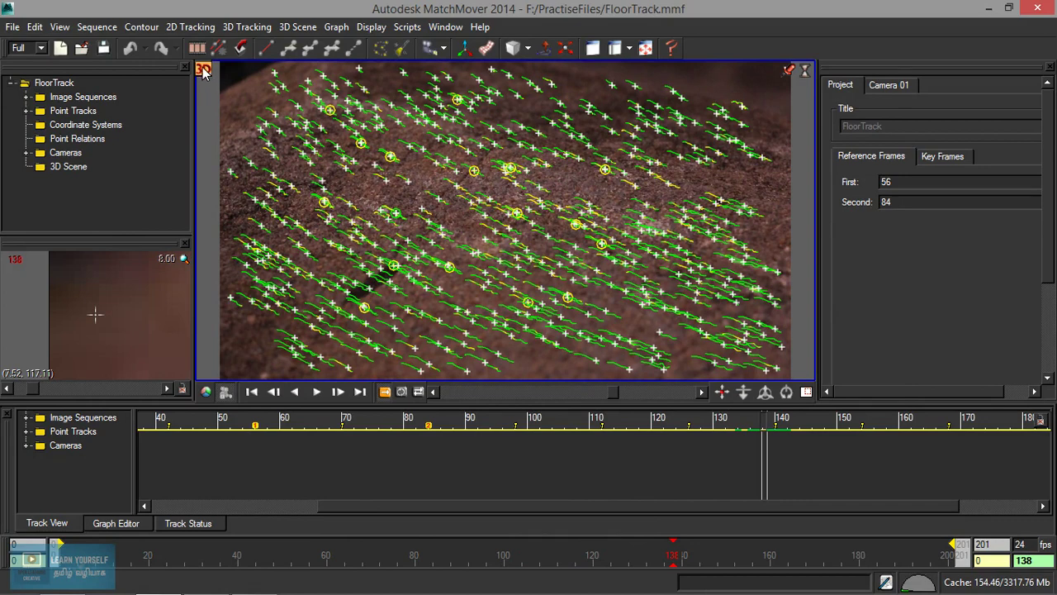
Examine the tracked points, camera path and ground grid from several angles in the 3D view, returning to the 2D view
click(203, 71)
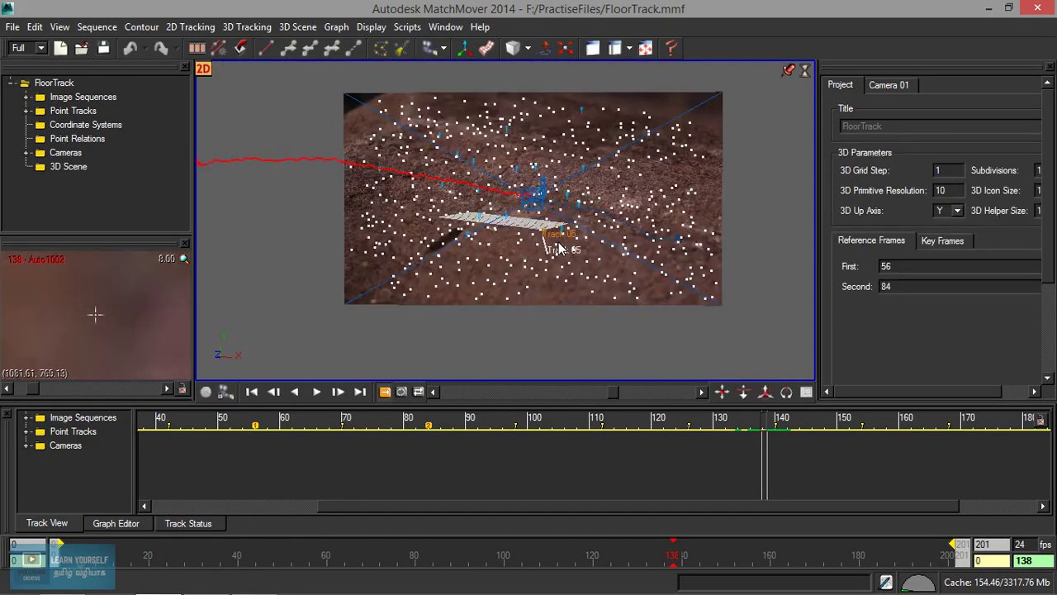
right_click(487, 241)
key(Escape)
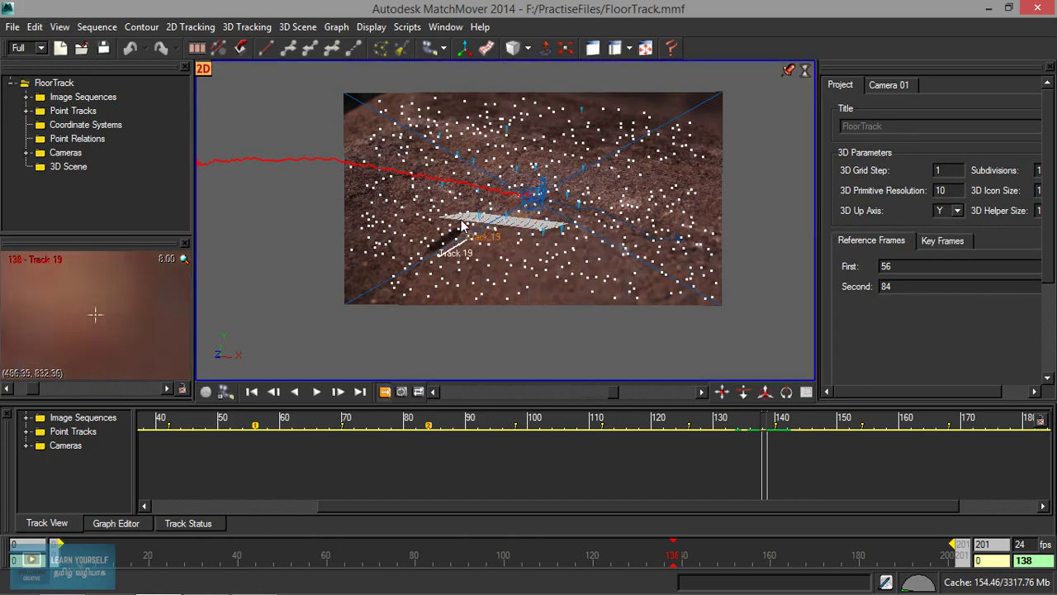
middle_drag(467, 221, 496, 206)
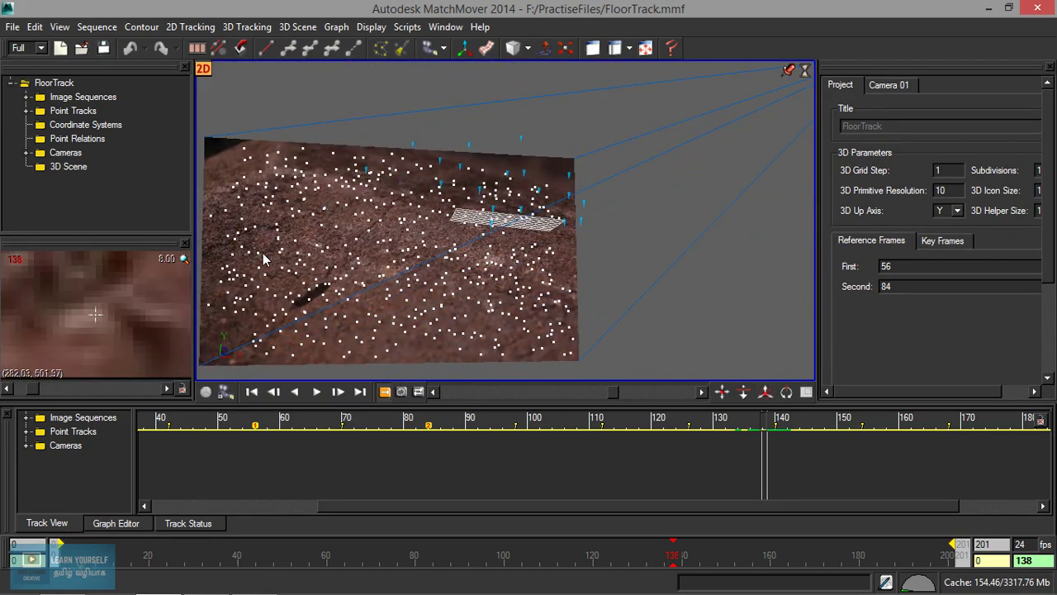
middle_drag(377, 282, 355, 149)
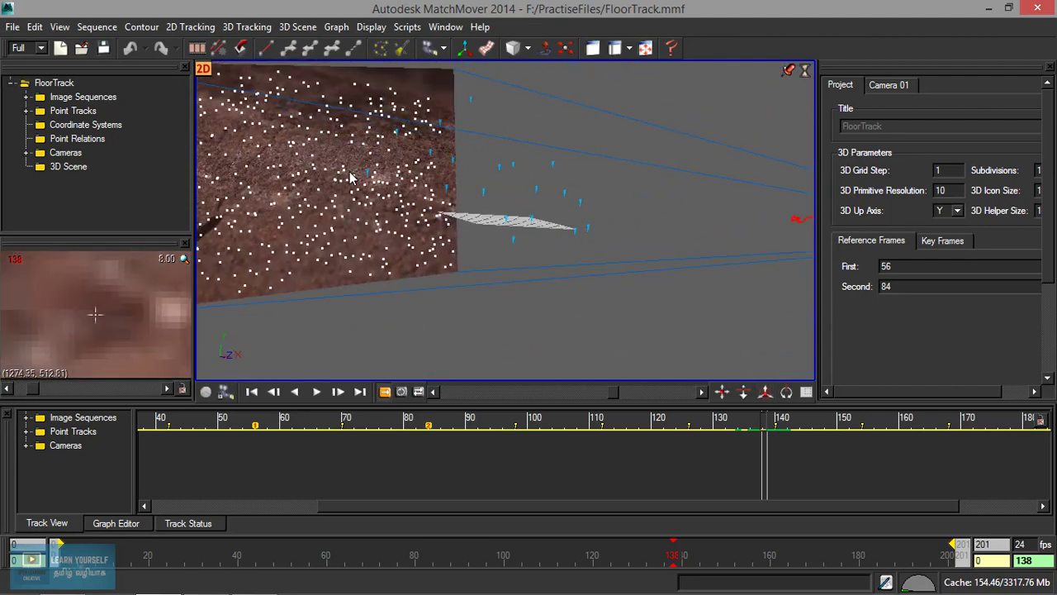
middle_drag(559, 194, 650, 230)
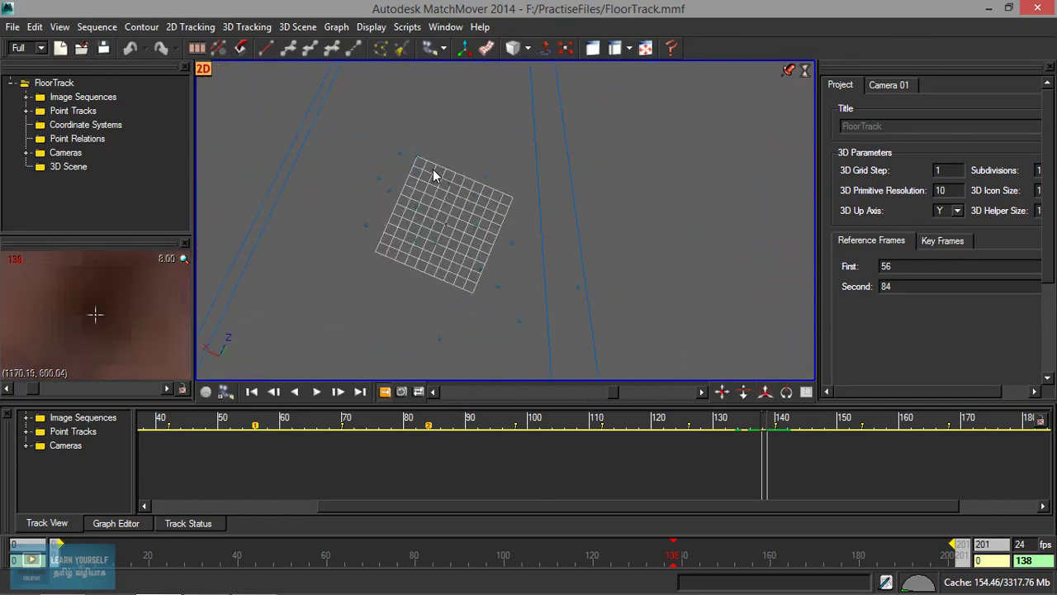
middle_drag(434, 175, 523, 173)
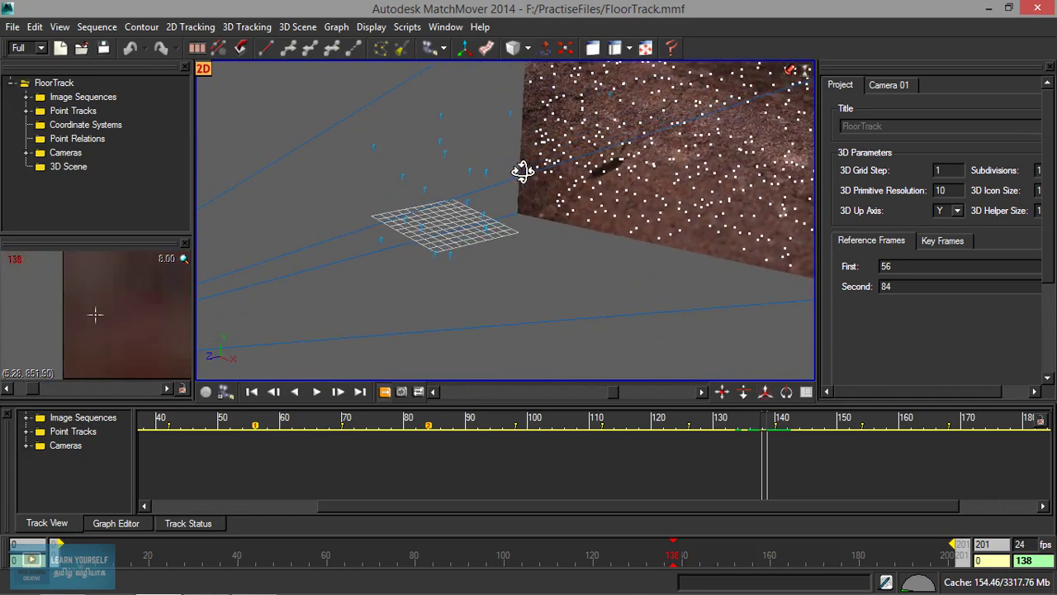
click(429, 231)
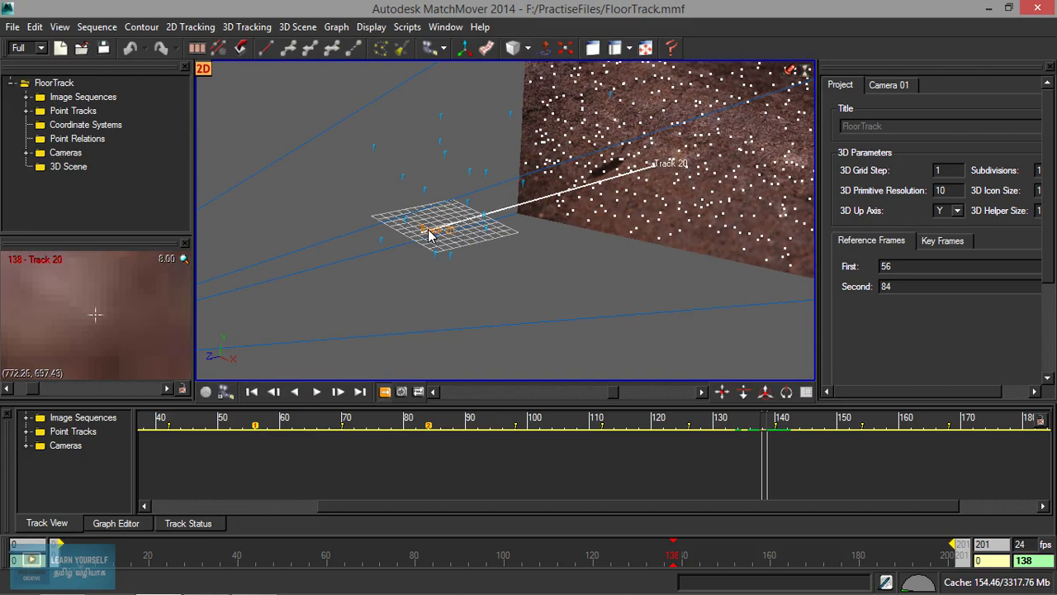
click(371, 165)
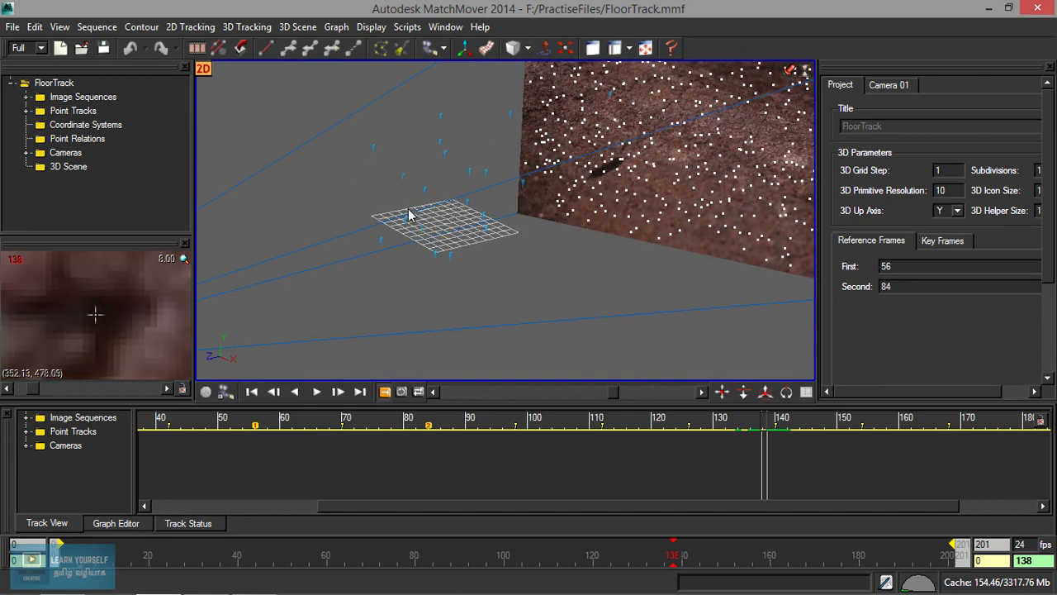
drag(369, 229, 313, 132)
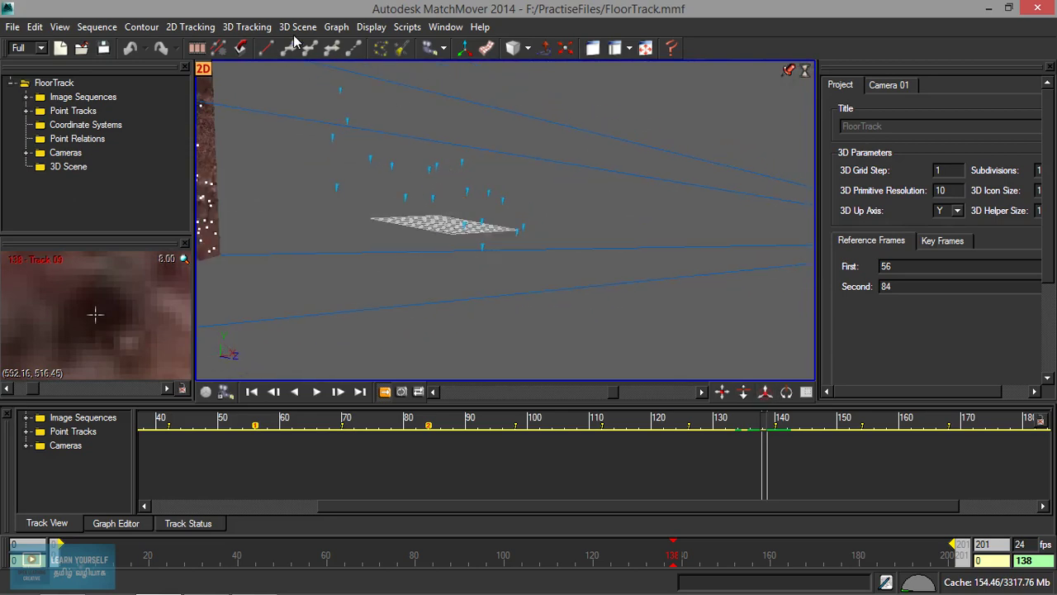
click(204, 70)
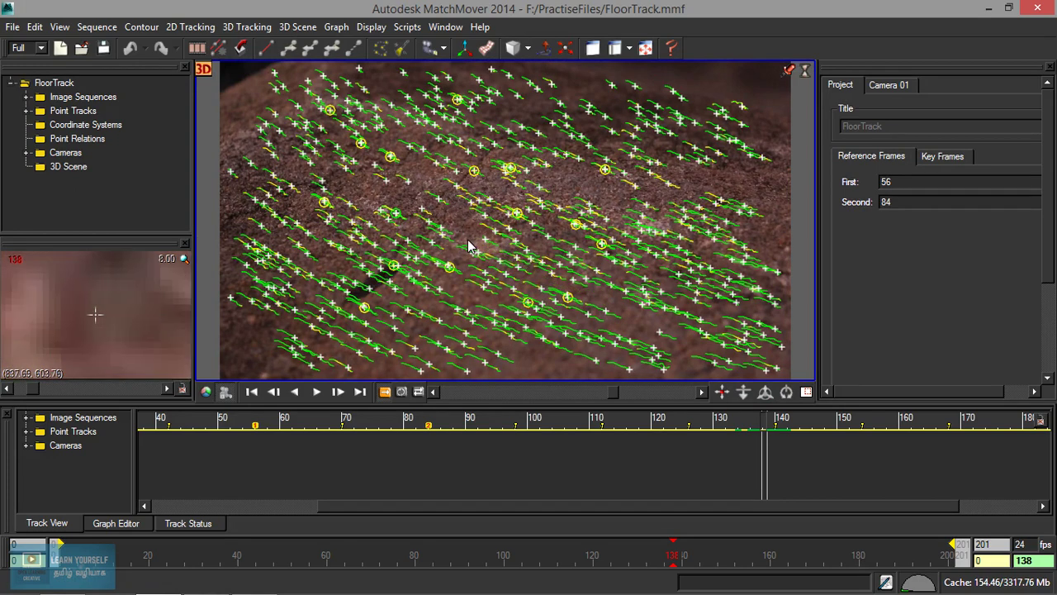
Run Solve For Camera on the tracked footage
click(263, 29)
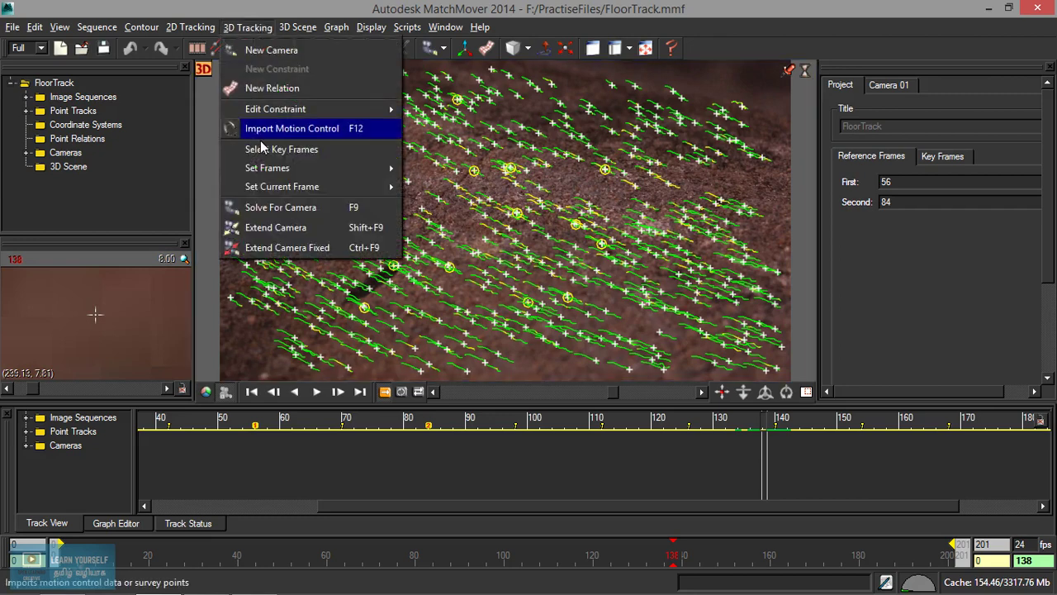
click(276, 208)
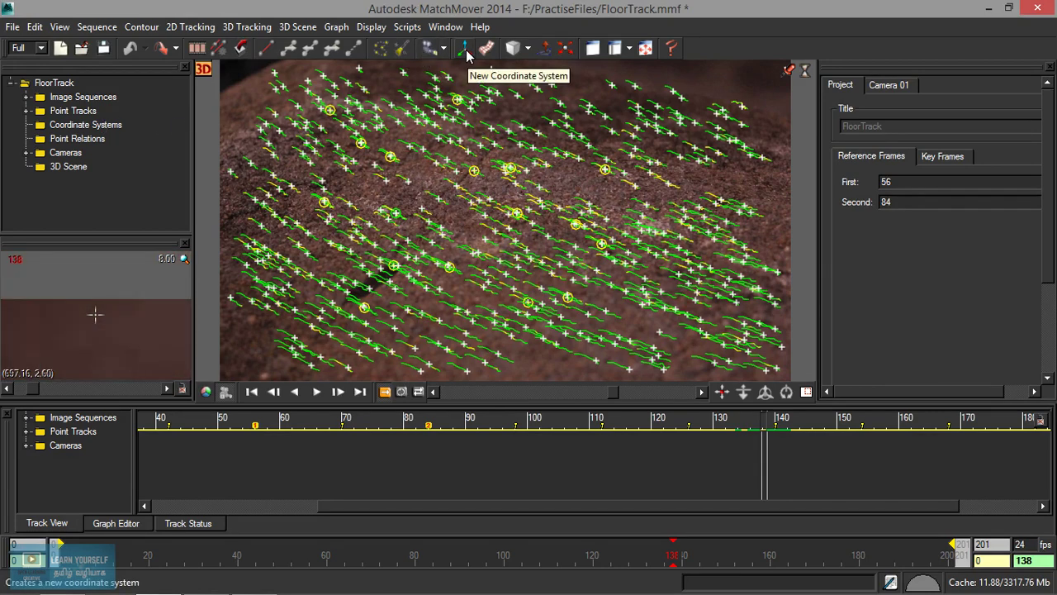
Create a new coordinate system in the 3D scene
click(247, 26)
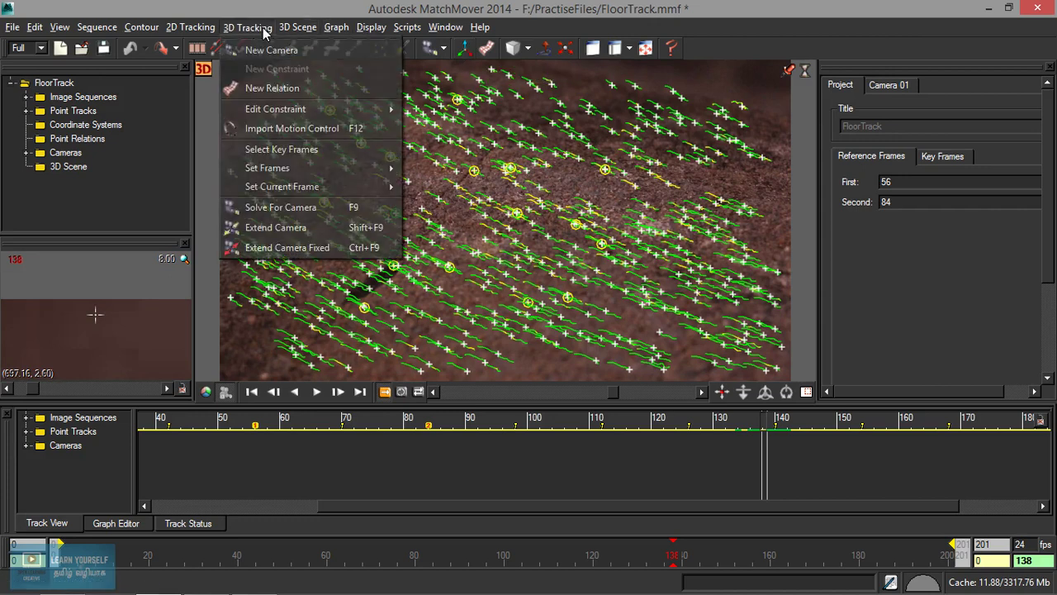
mouse_move(302, 30)
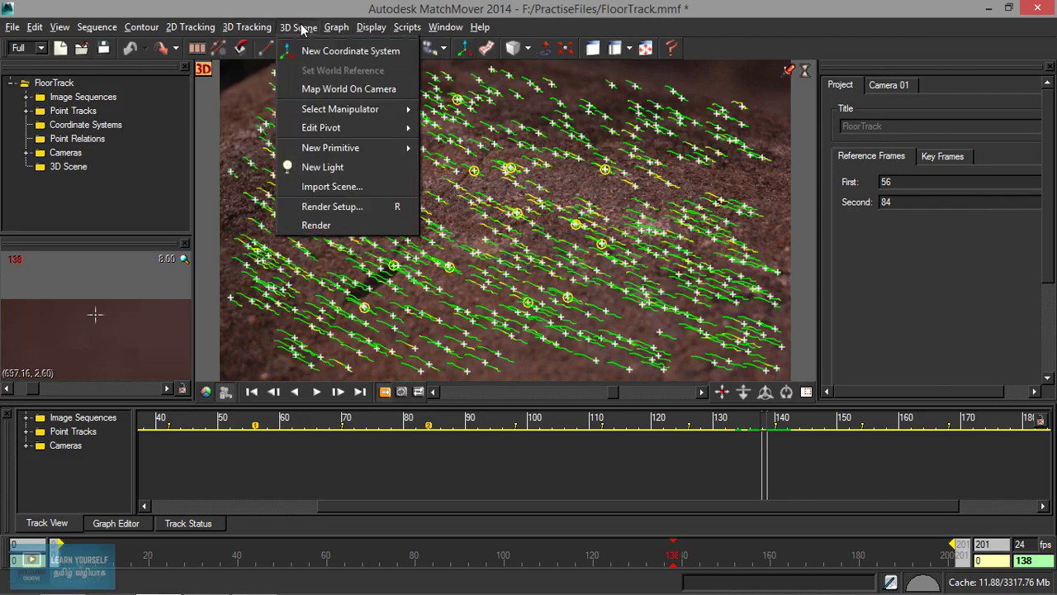
click(350, 50)
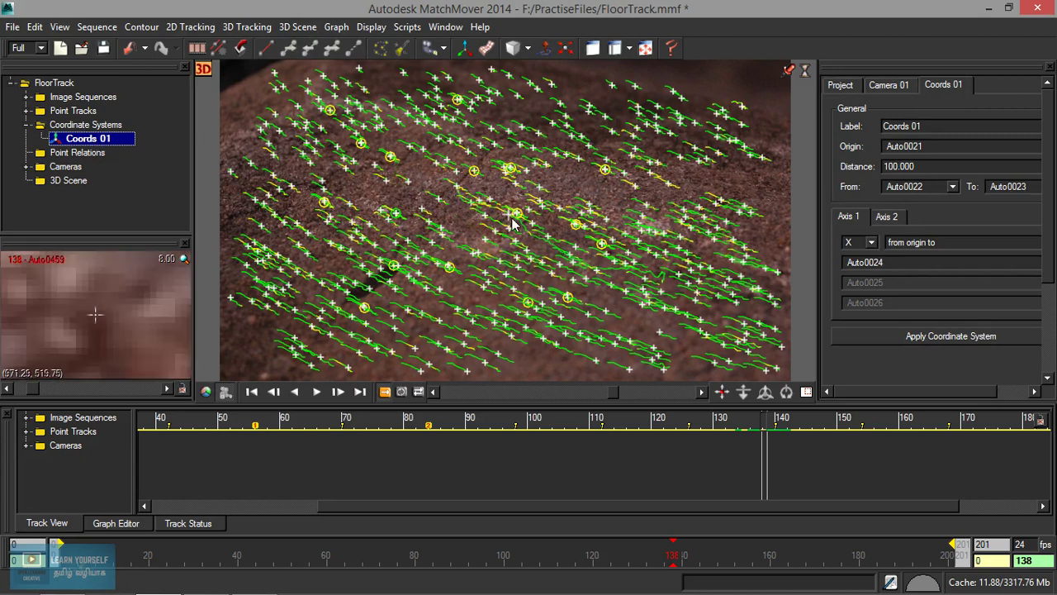
Inspect the new coordinate system's axes and distance handle against the ground grid from several angles in the 3D view
click(202, 69)
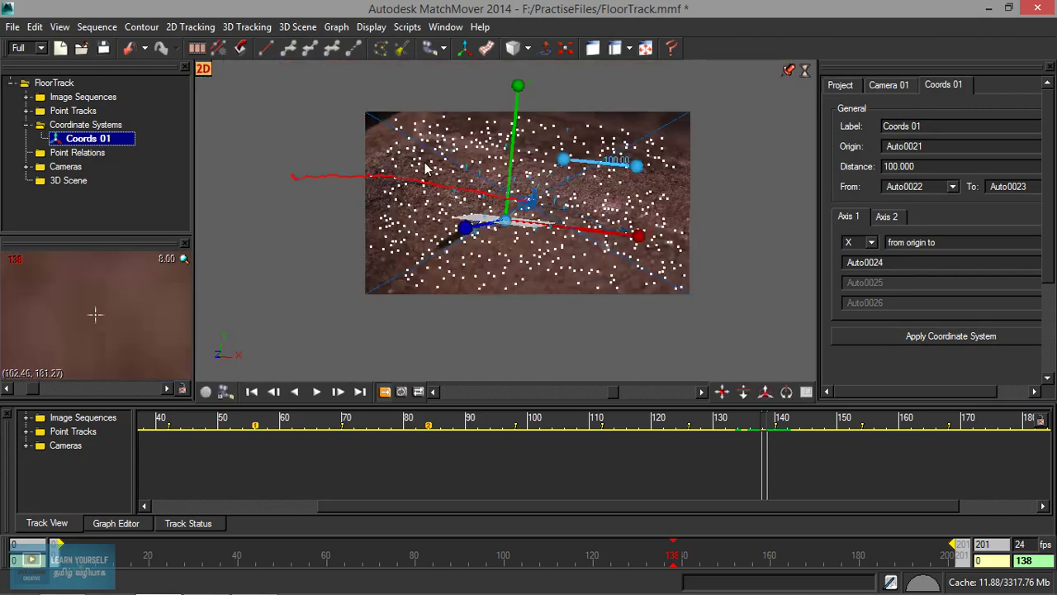
click(471, 236)
right_click(514, 236)
alt+drag(514, 236, 625, 197)
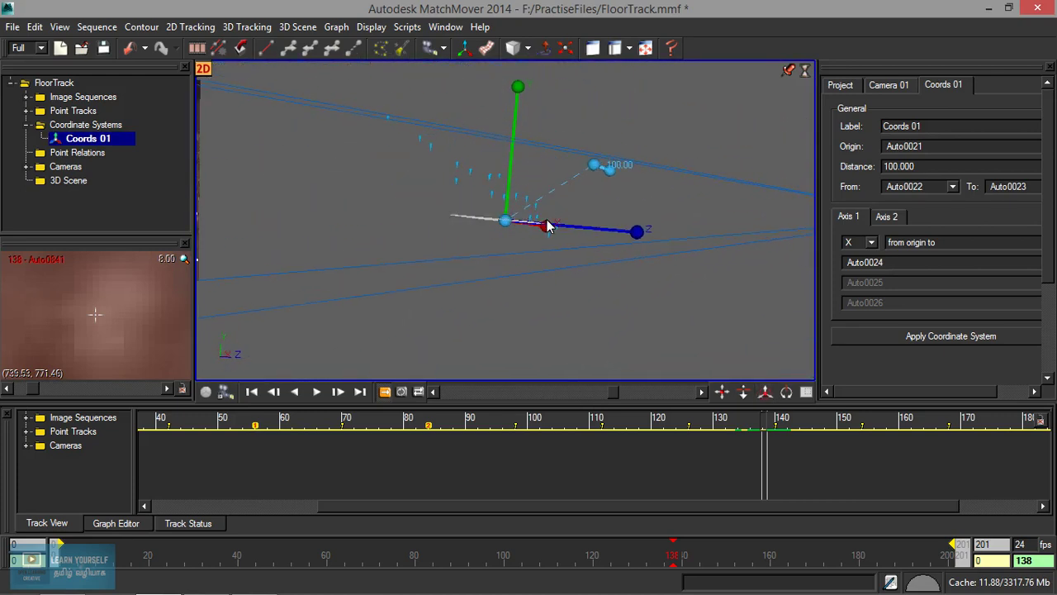
alt+drag(558, 224, 394, 243)
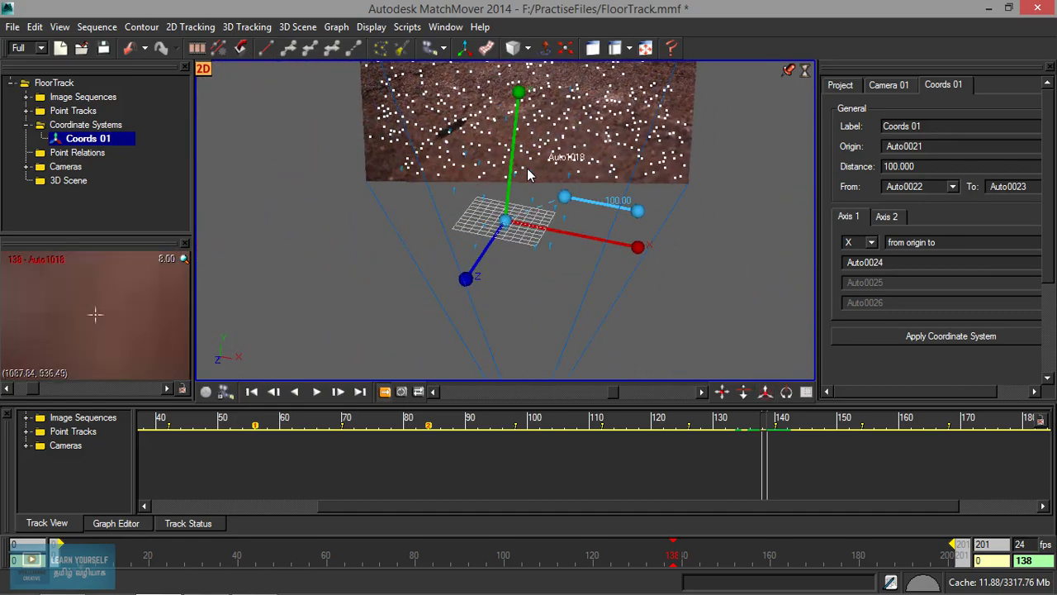
alt+drag(527, 221, 649, 232)
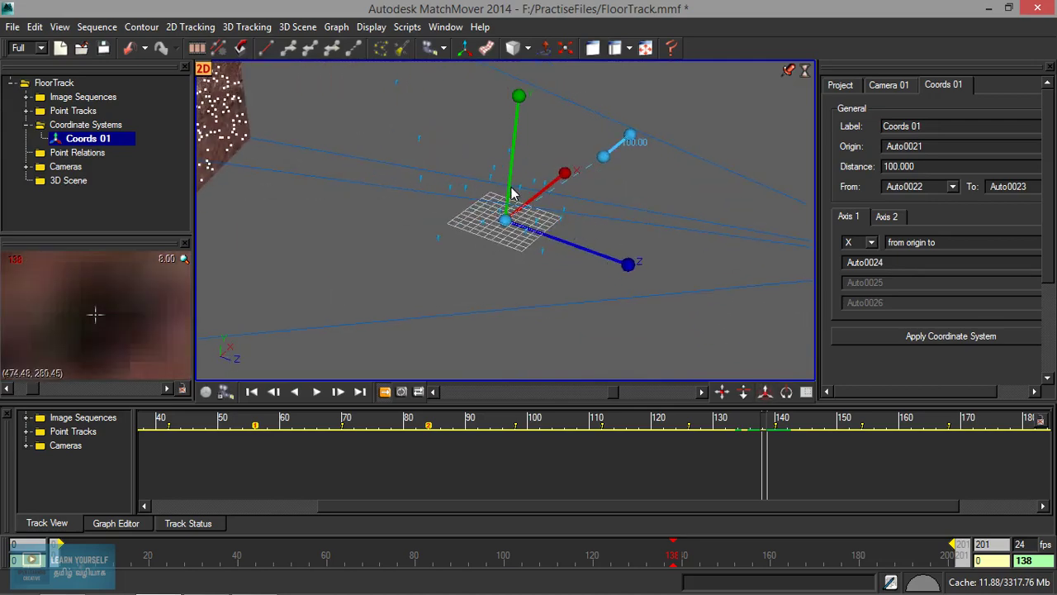
alt+drag(512, 200, 402, 170)
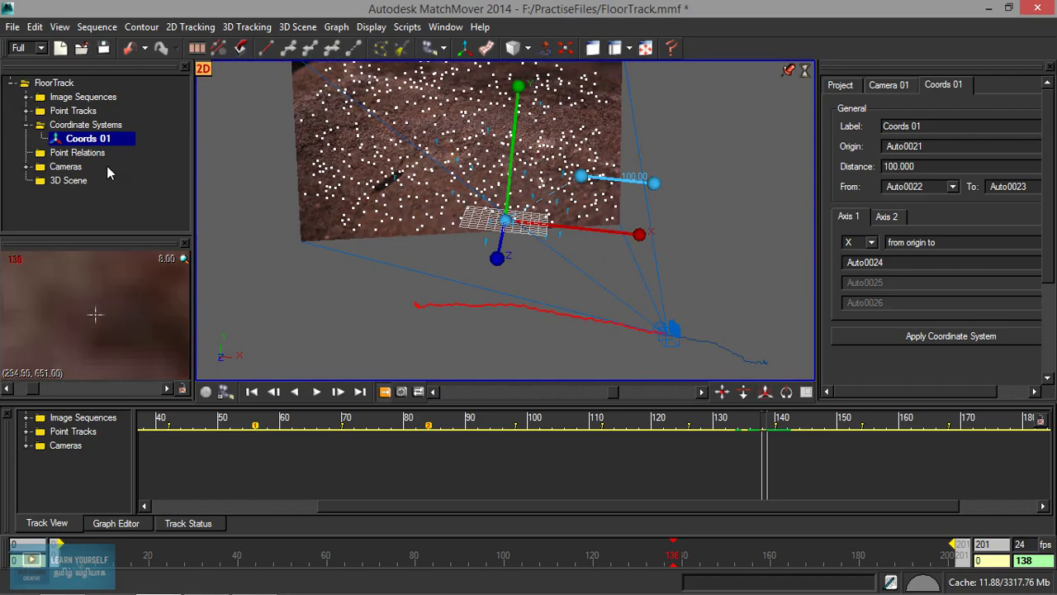
Delete the Auto Tracks group from the point tracks and check the remaining manual tracks in the 3D and 2D views
click(27, 111)
click(101, 98)
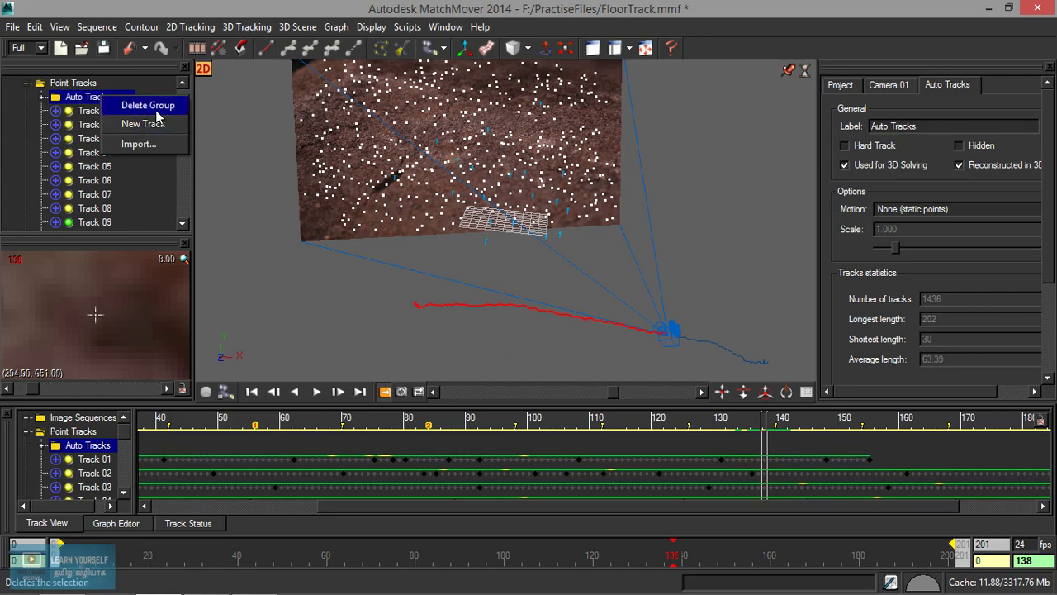
click(156, 111)
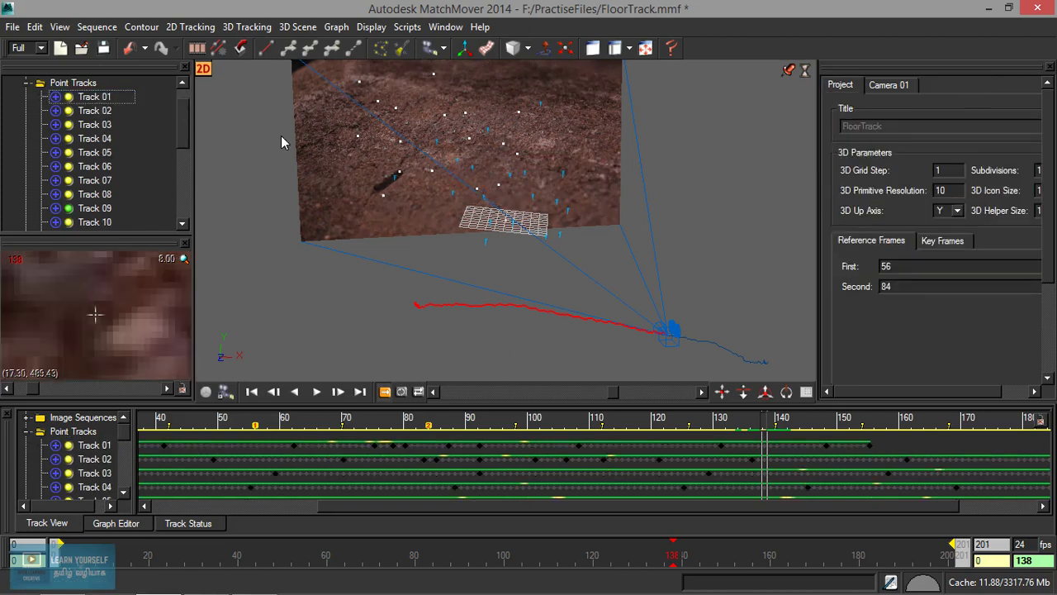
drag(512, 218, 475, 238)
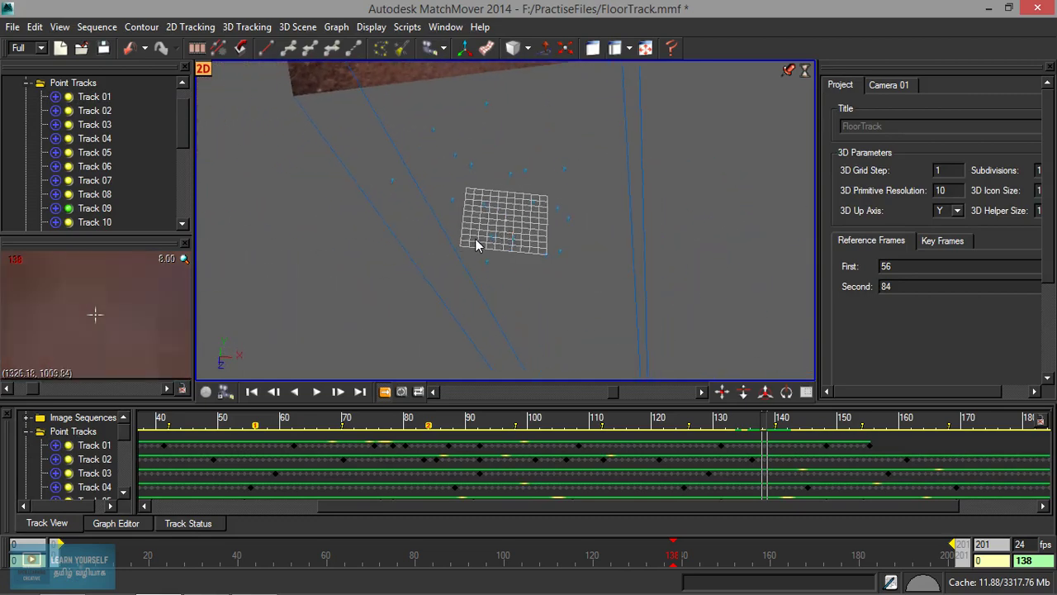
click(208, 71)
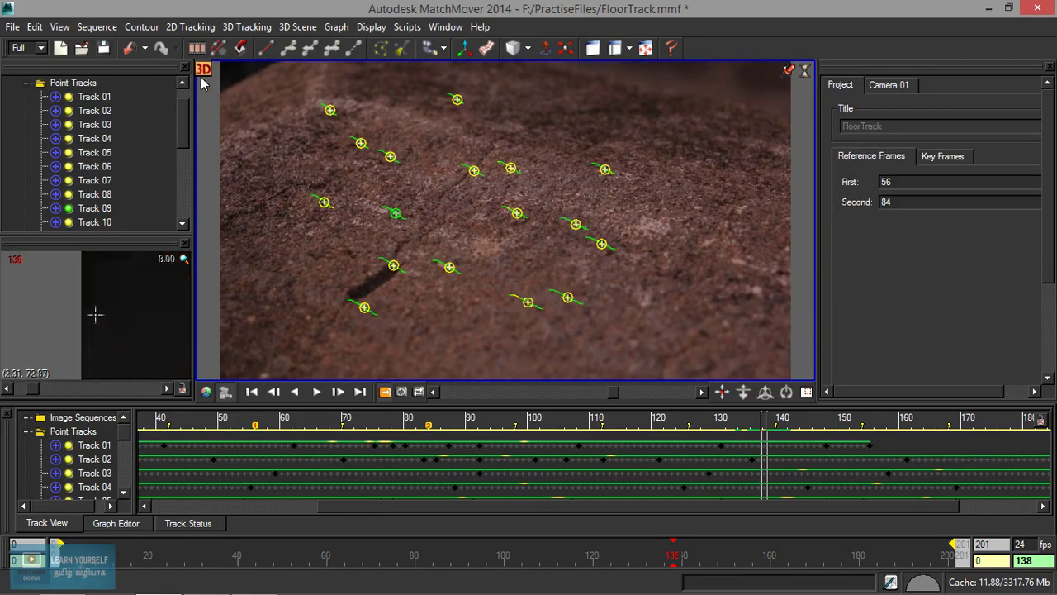
Select the Coords 01 coordinate system and show it in the 3D view locked to the tracked camera
click(27, 84)
click(105, 142)
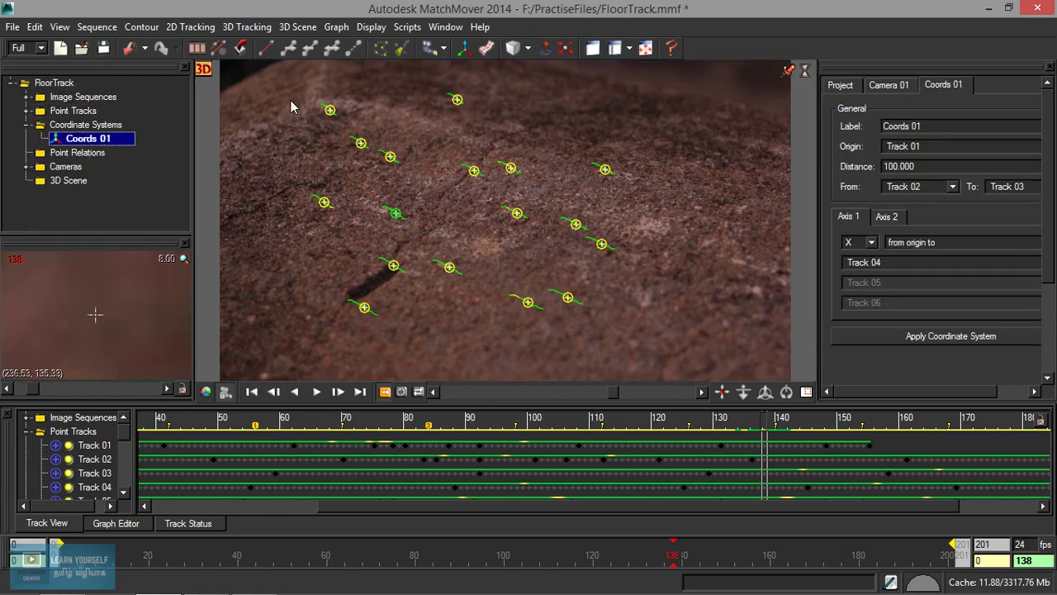
key(F3)
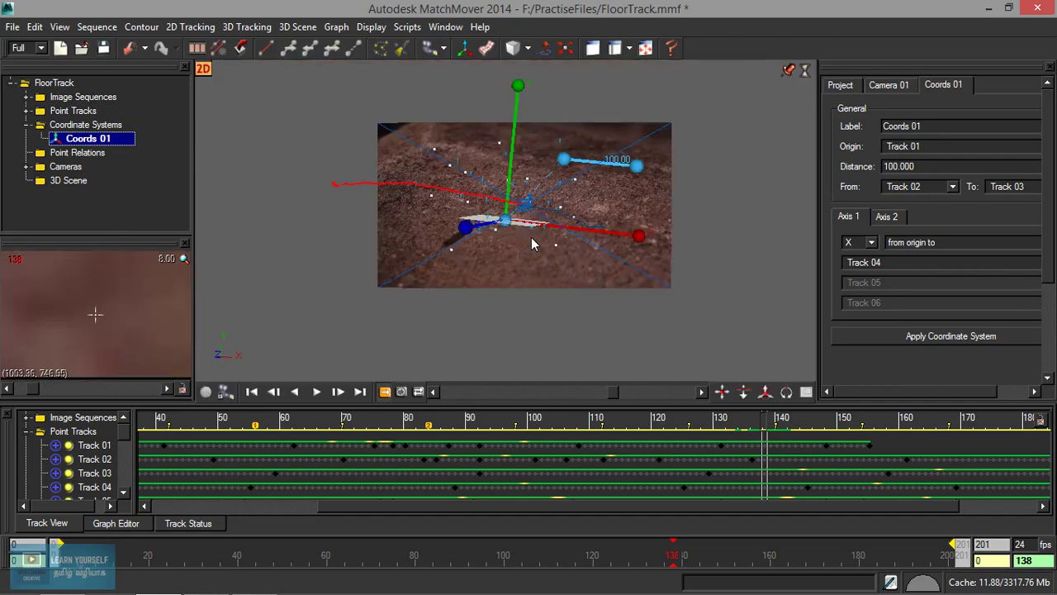
key(c)
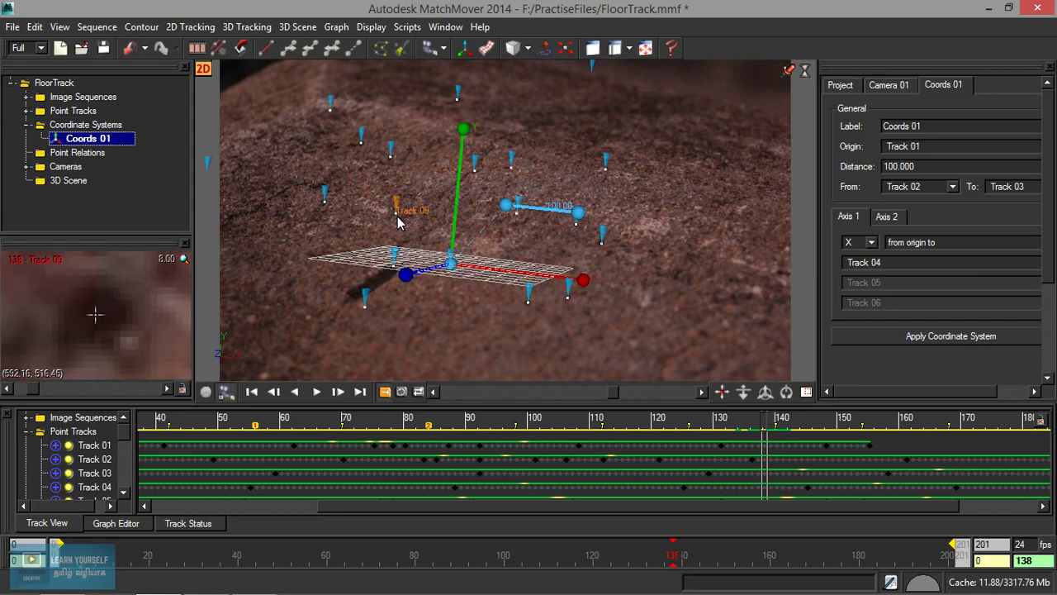
Set Axis 1 of Coords 01 to X, defined through 2 points
click(455, 271)
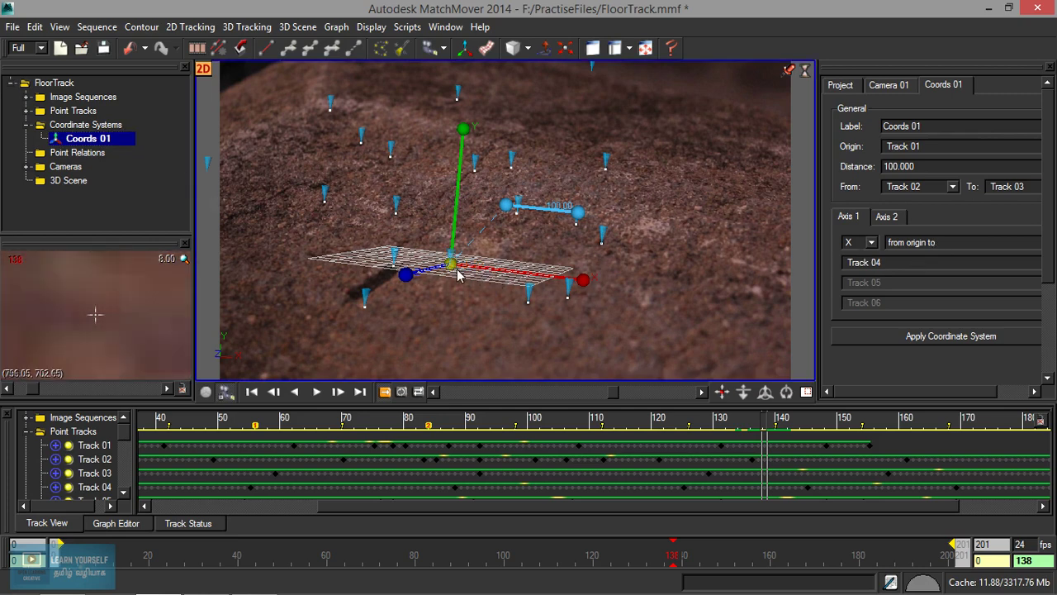
click(872, 243)
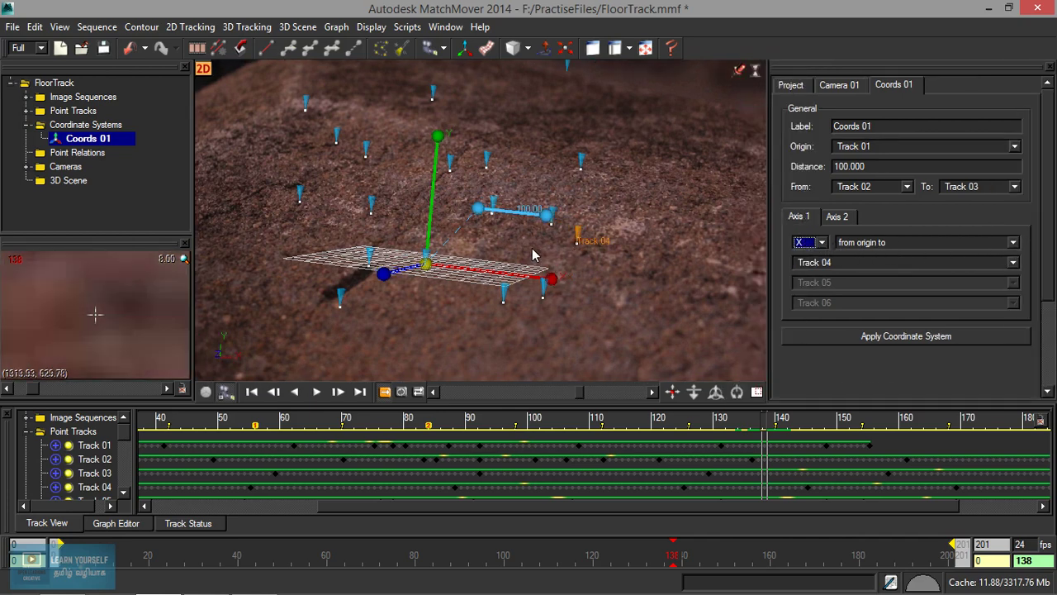
click(1015, 243)
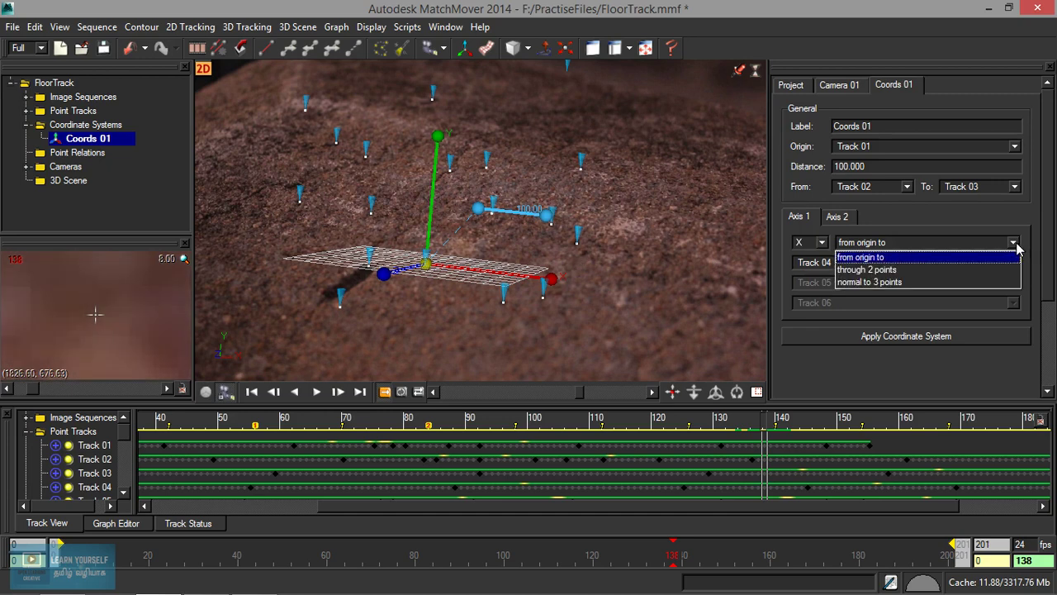
click(958, 271)
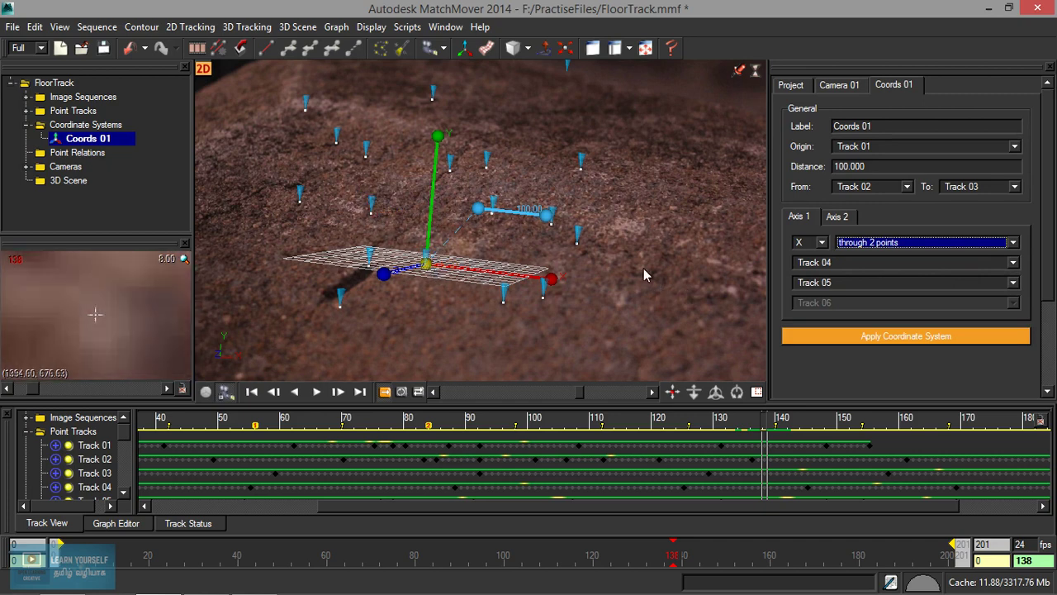
Define Axis 1 of Coords 01 through 2 points, using Track 18 near the middle of the floor as the first point
click(492, 205)
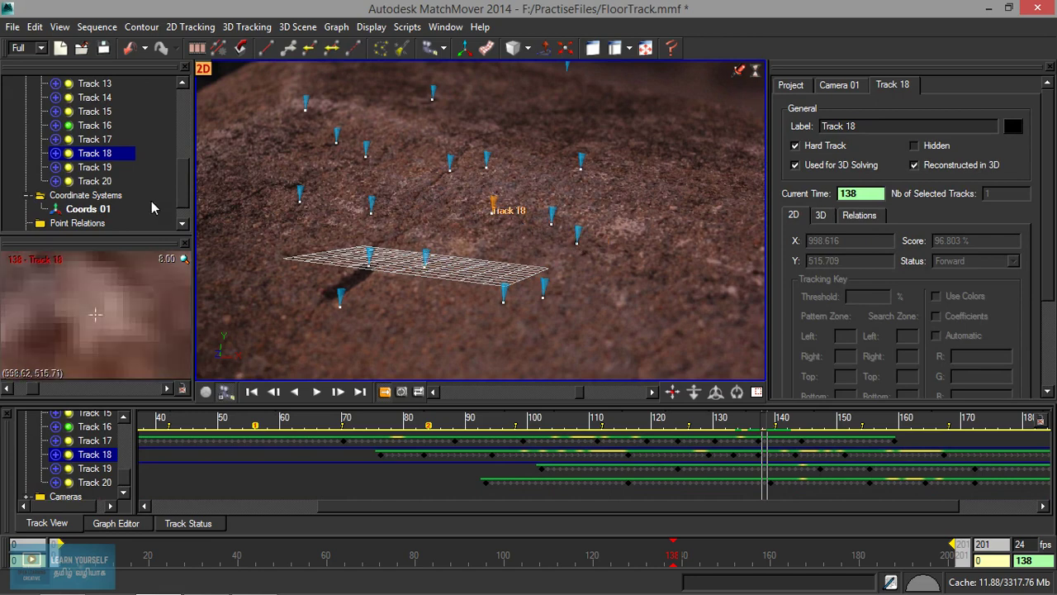
click(73, 208)
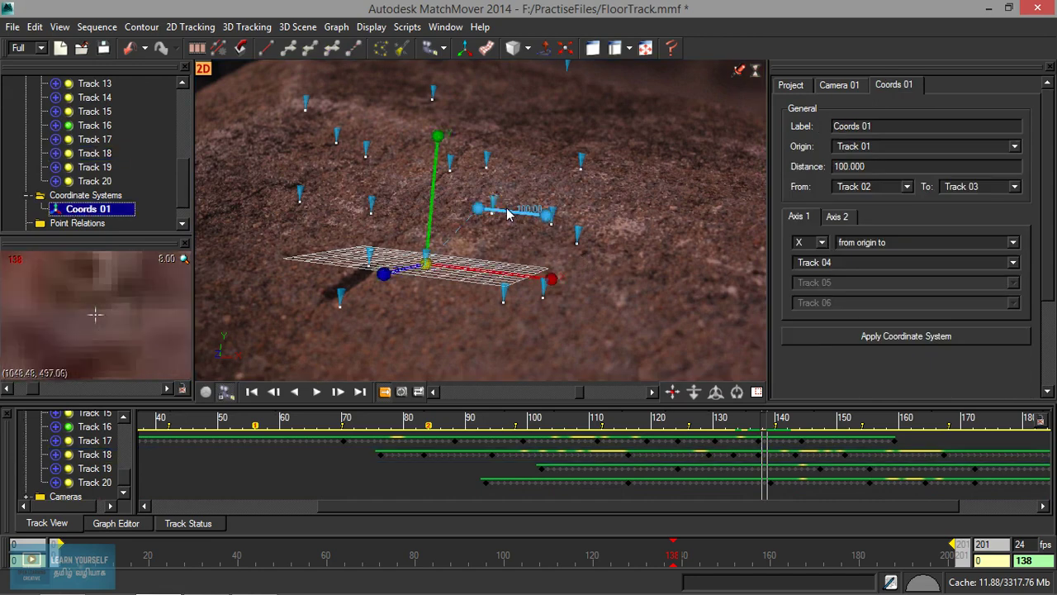
click(1005, 248)
click(975, 269)
click(850, 263)
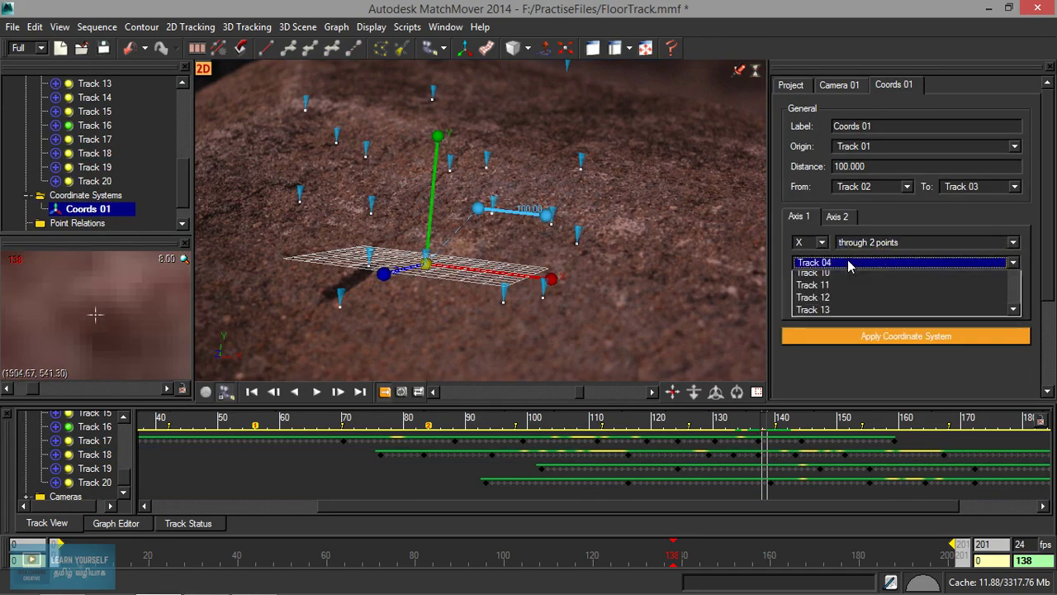
scroll(853, 372, down, 2)
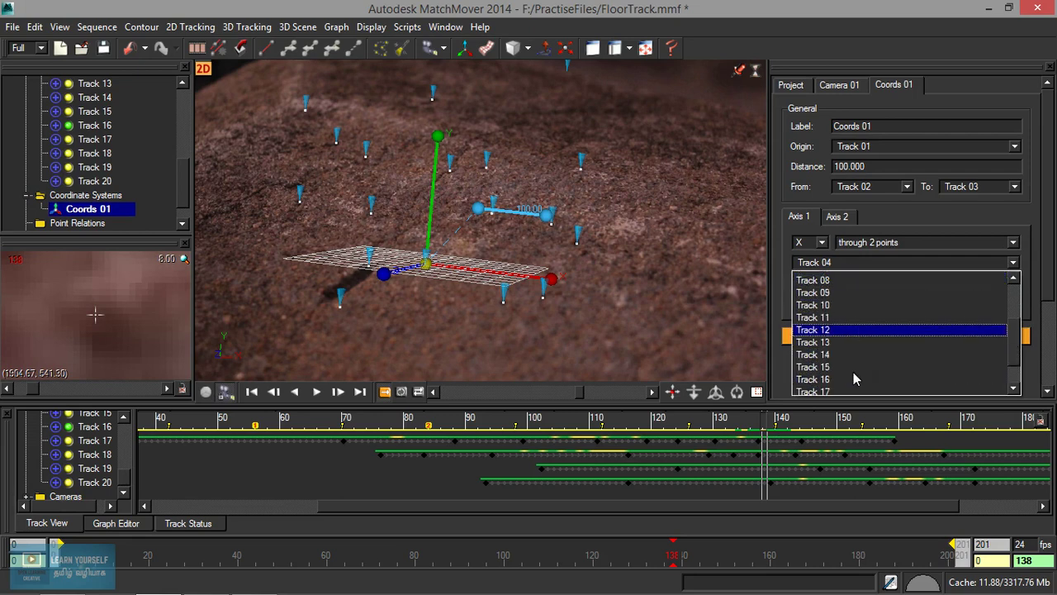
scroll(850, 375, down, 1)
click(844, 373)
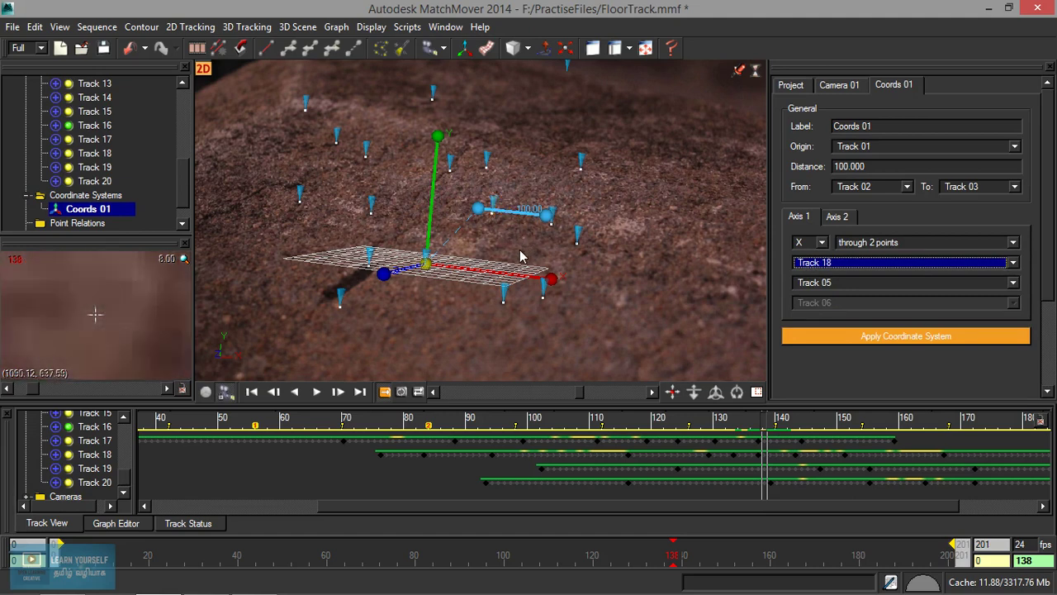
Set Track 04 as the second point of Axis 1 and apply the coordinate system
click(853, 285)
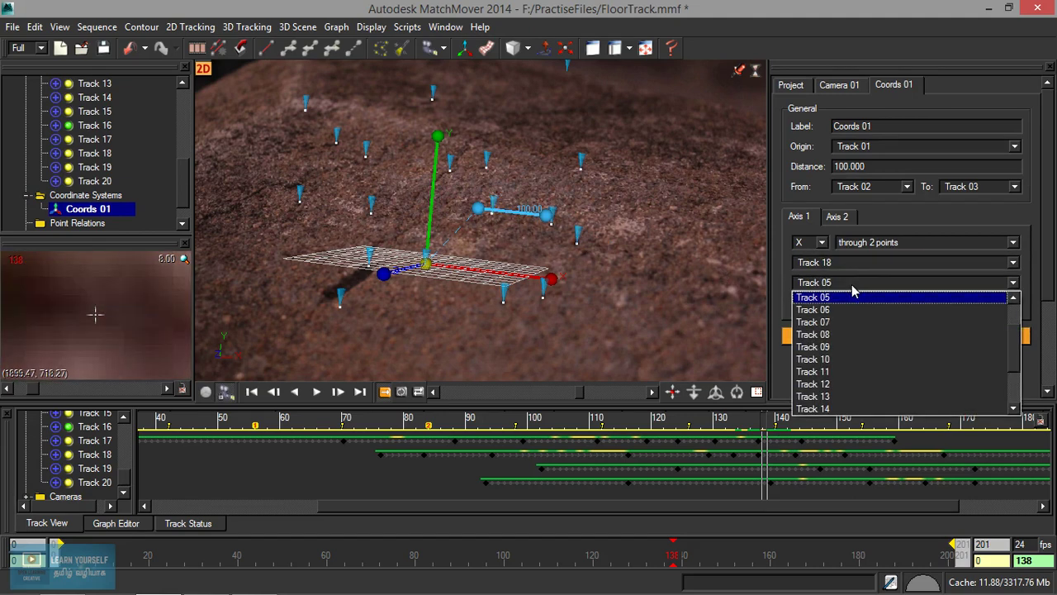
scroll(855, 351, up, 2)
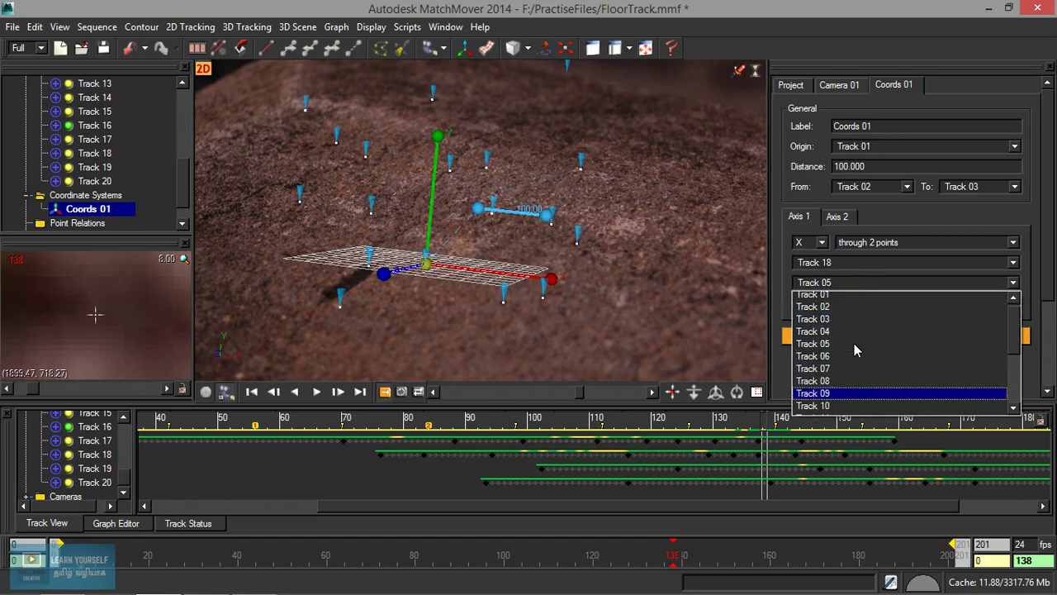
click(844, 333)
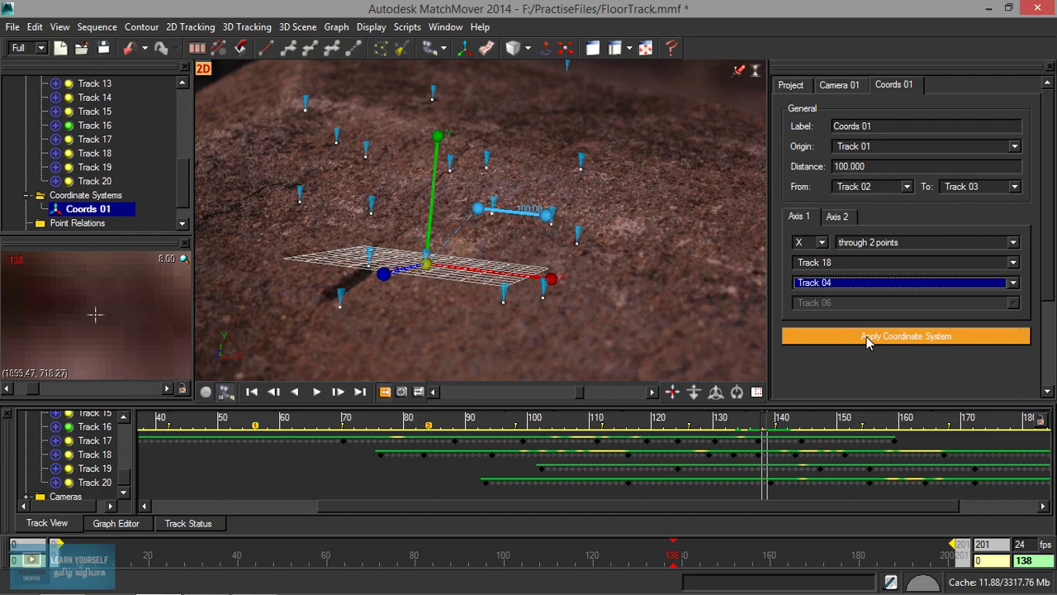
click(867, 342)
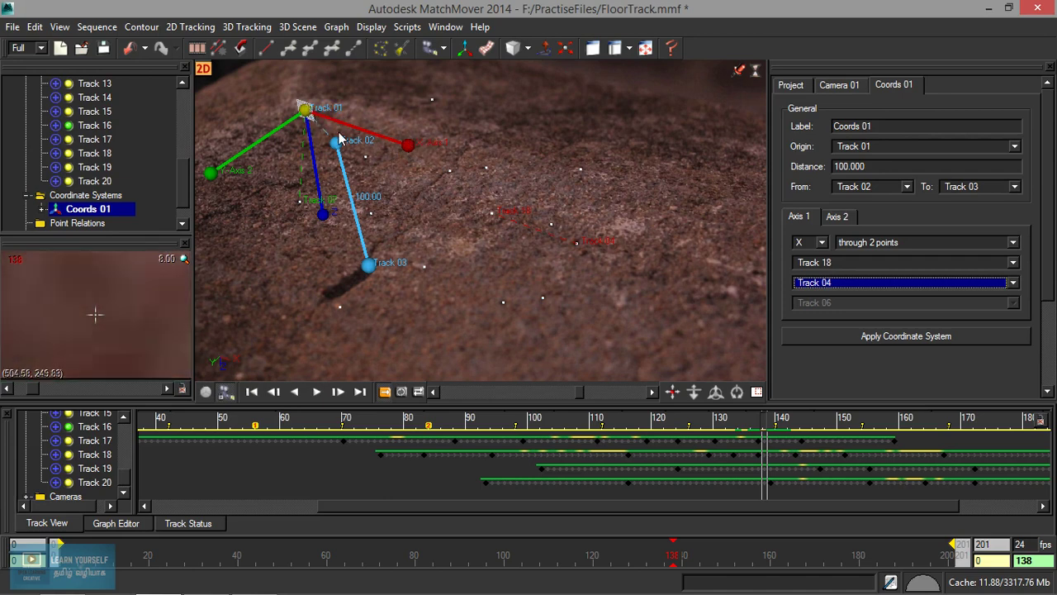
Set Axis 2 of Coords 01, the Y axis from the origin, to point to Track 18
click(837, 216)
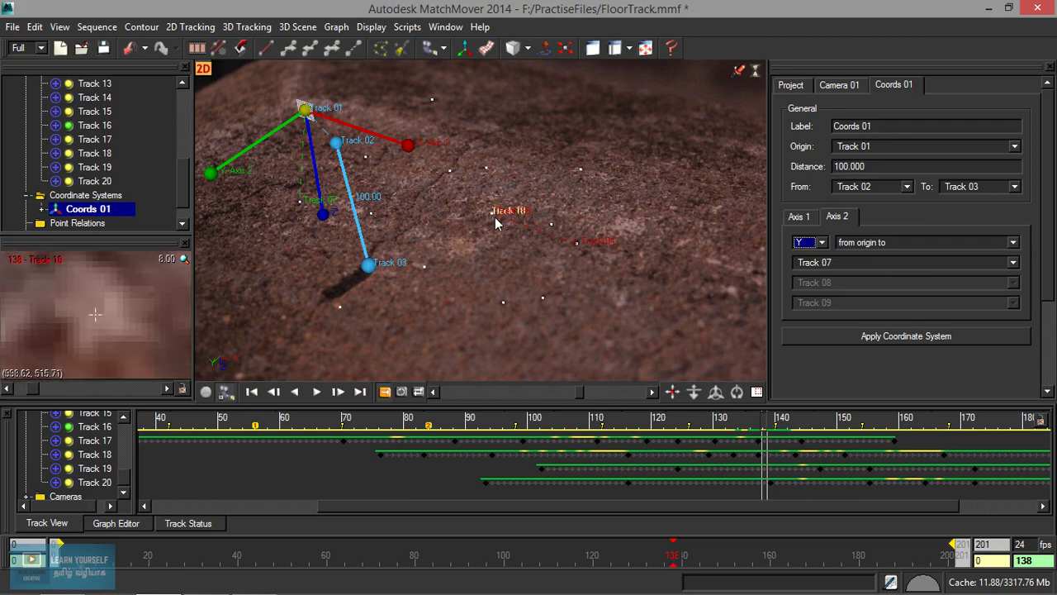
click(863, 262)
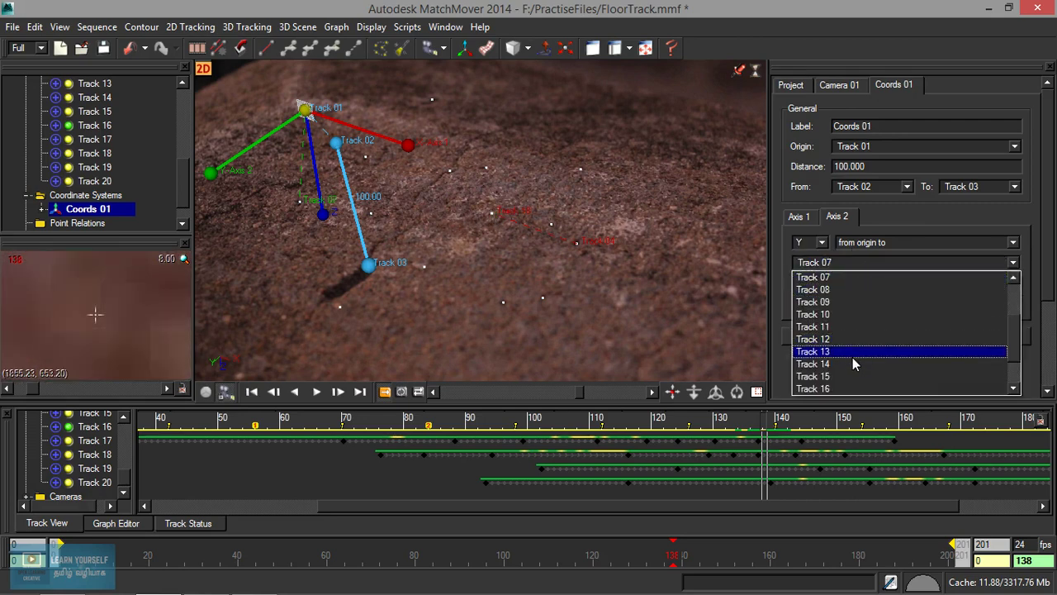
scroll(855, 370, down, 2)
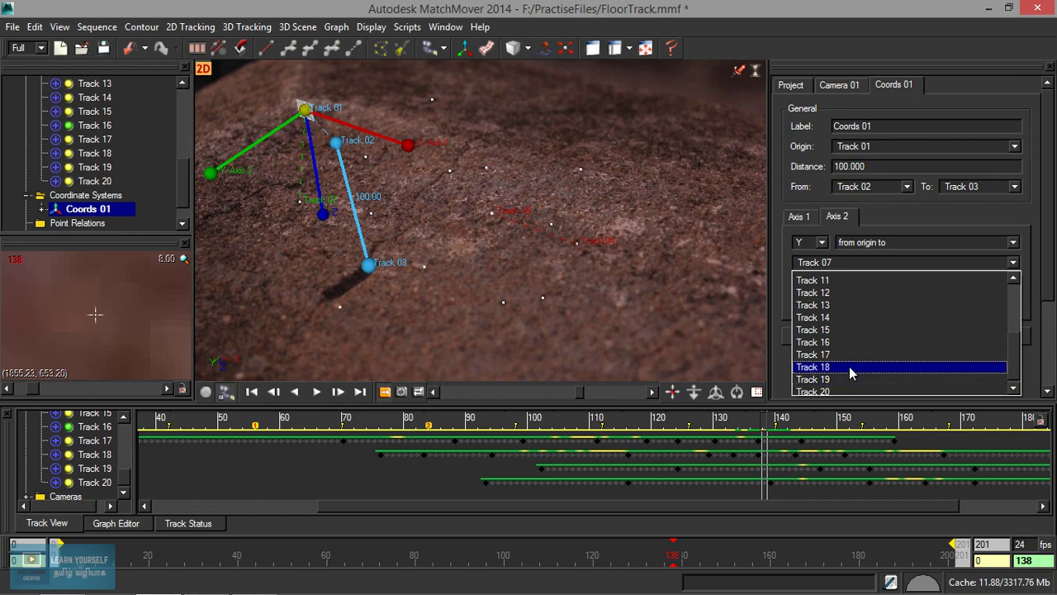
click(851, 367)
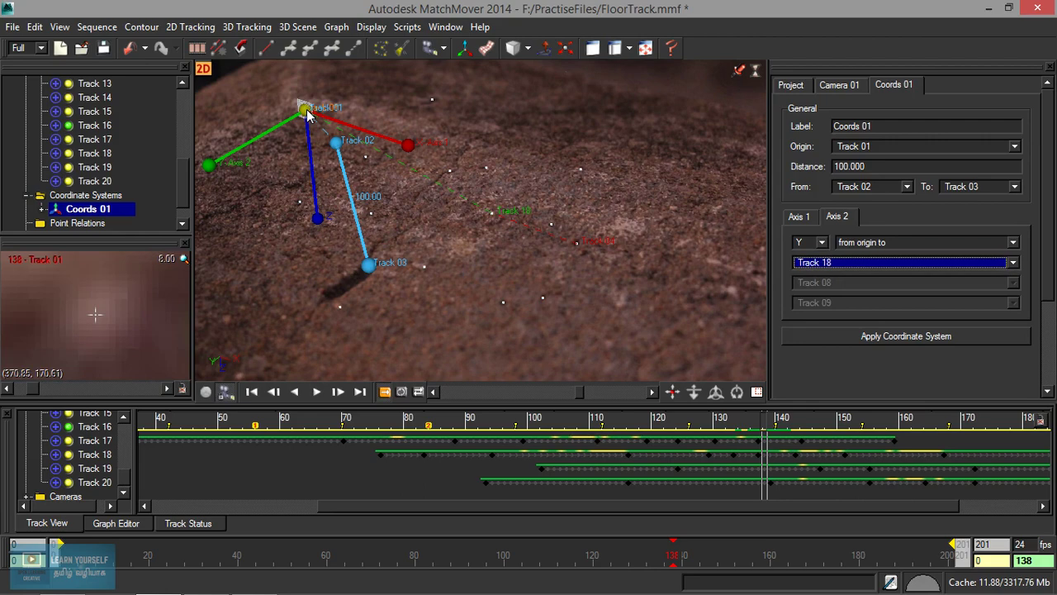
Orbit around the Coords 01 axes in the 3D view to examine their orientation, and return to the tracked camera's view with the Axis 1 settings open
key(F3)
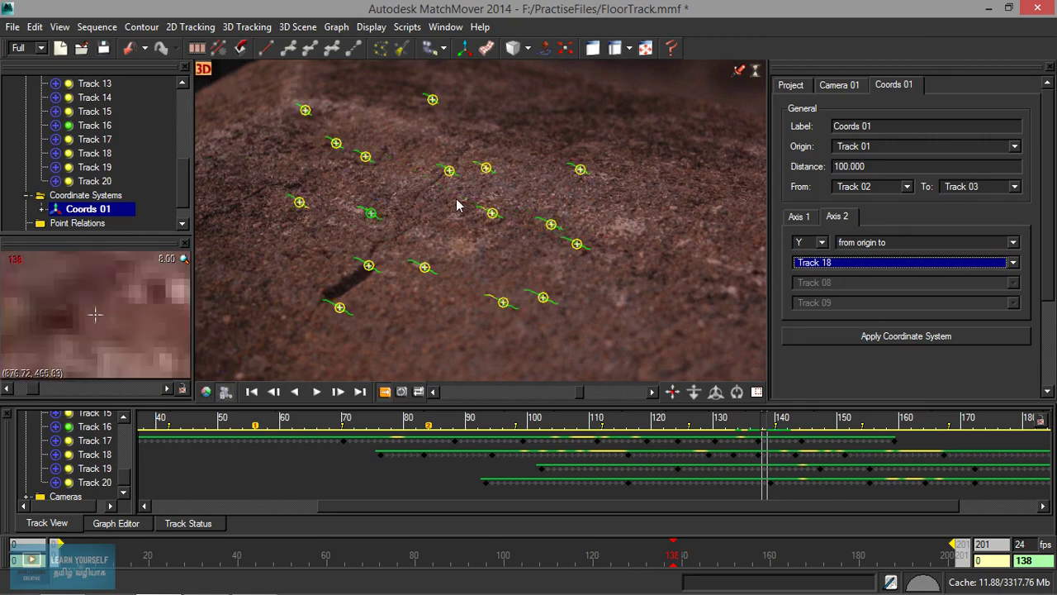
key(F2)
click(512, 201)
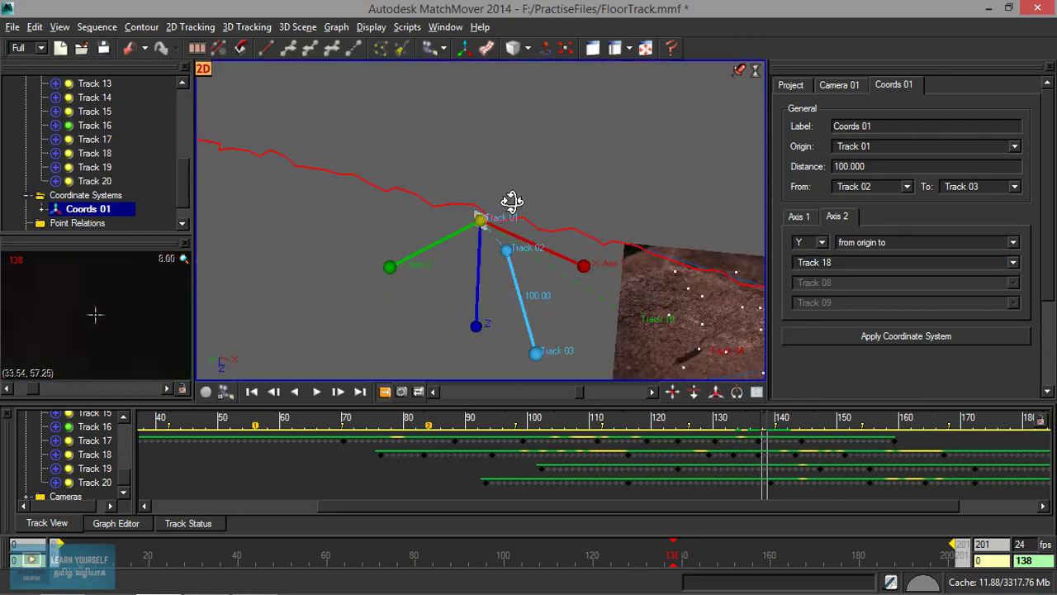
drag(513, 202, 588, 197)
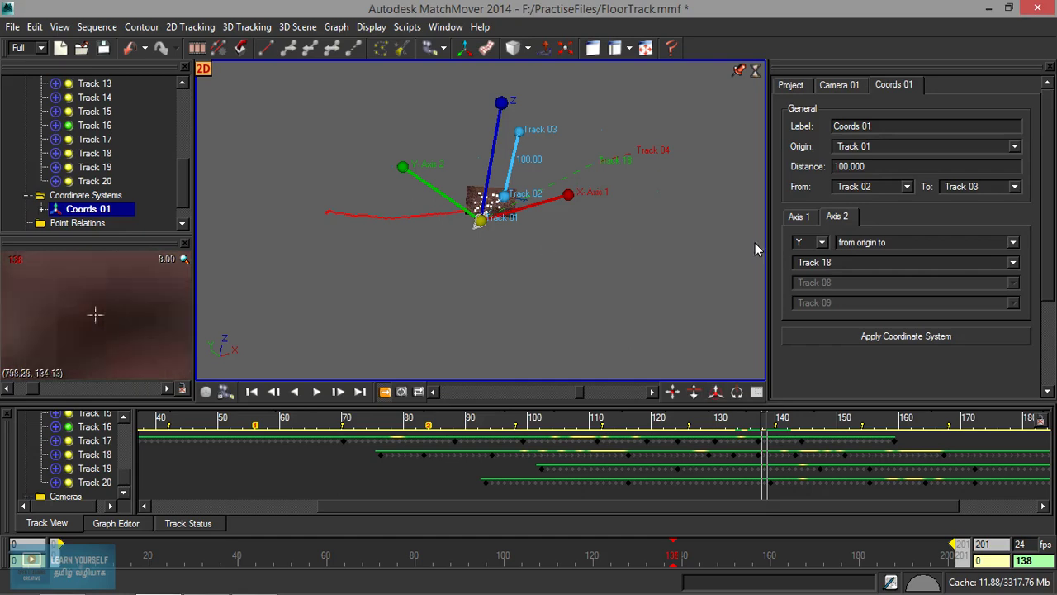
click(799, 218)
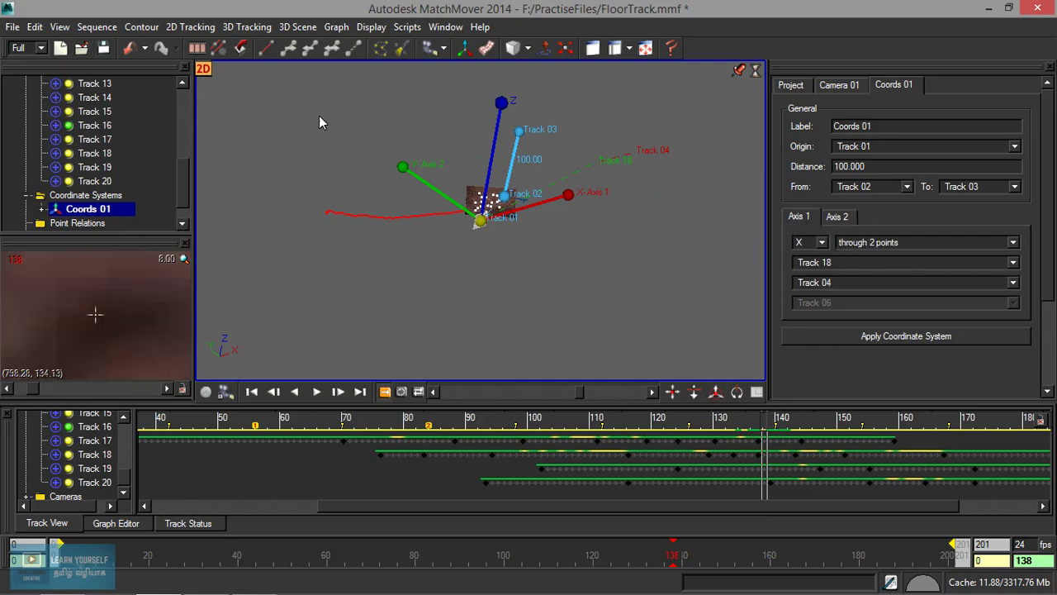
key(c)
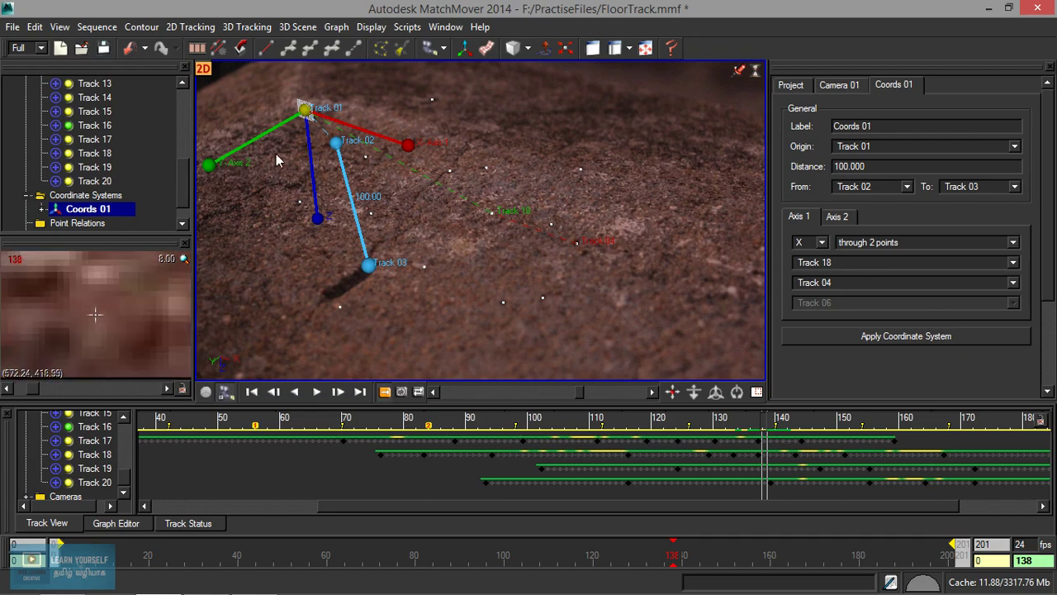
Set Axis 1 to run from the origin to Track 18 and try to apply the coordinate system
click(881, 248)
click(873, 258)
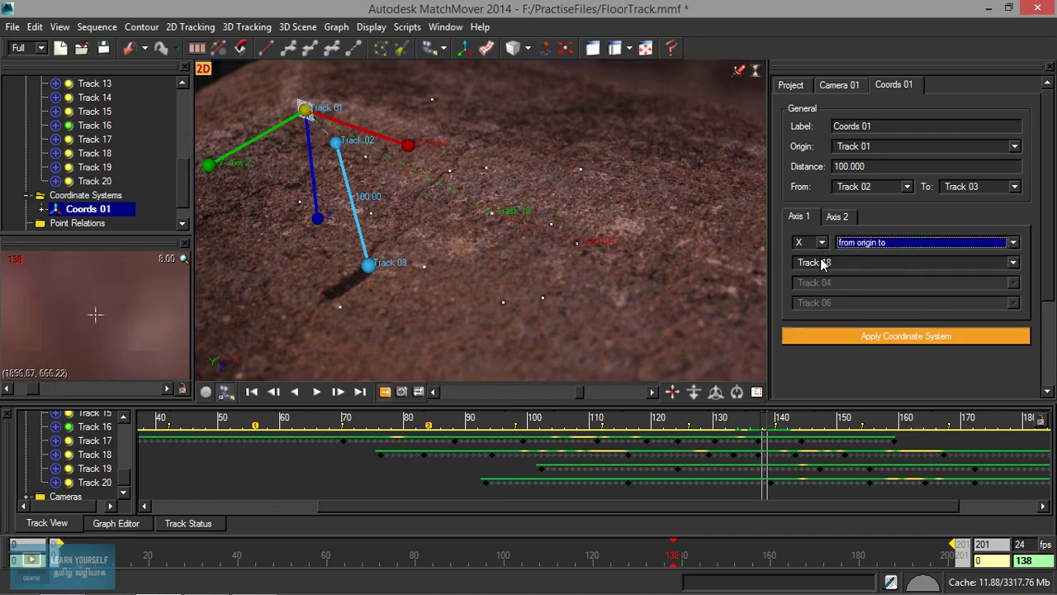
click(855, 337)
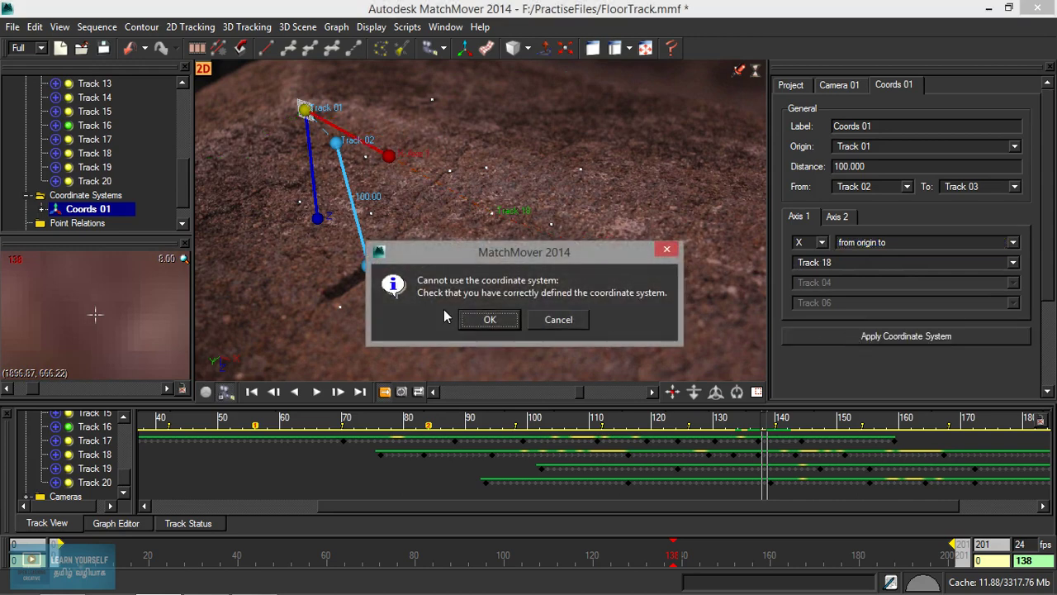
click(489, 320)
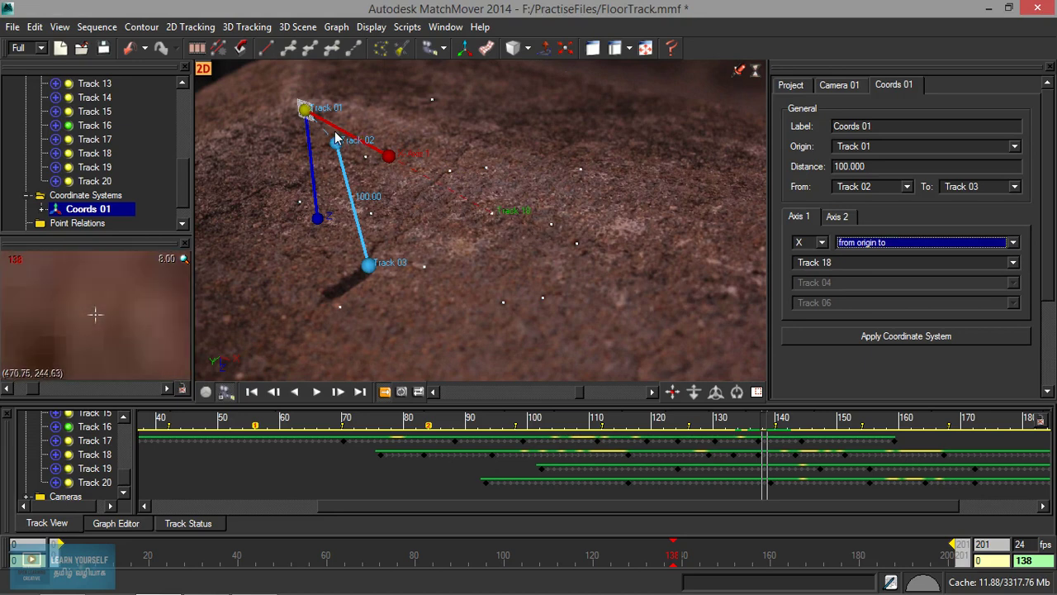
Try to pick up the Coords 01 origin at Track 01, and undo the last change to the distance reference
click(309, 114)
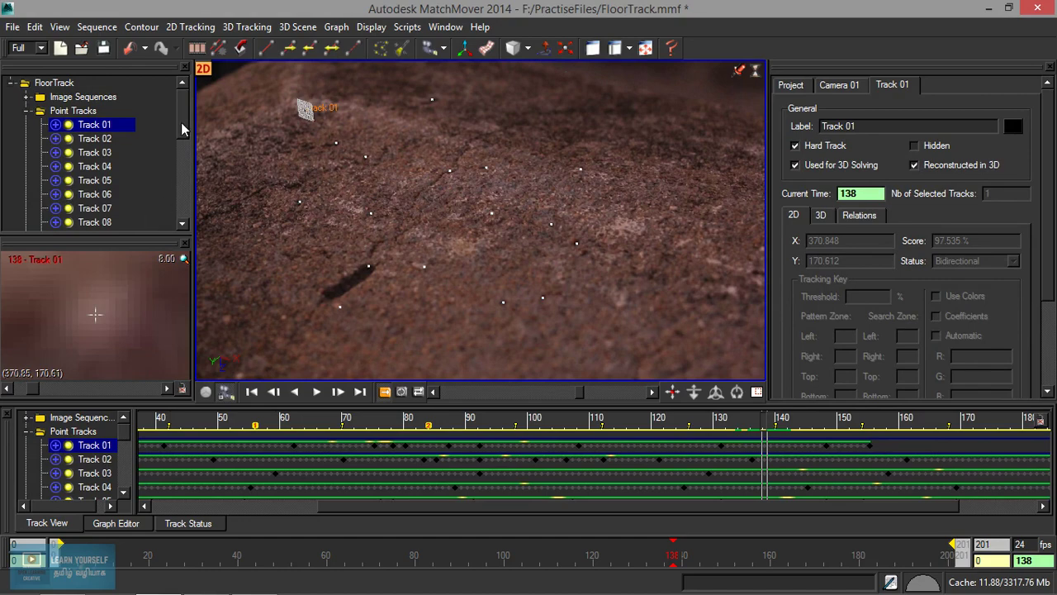
drag(184, 129, 185, 223)
click(93, 188)
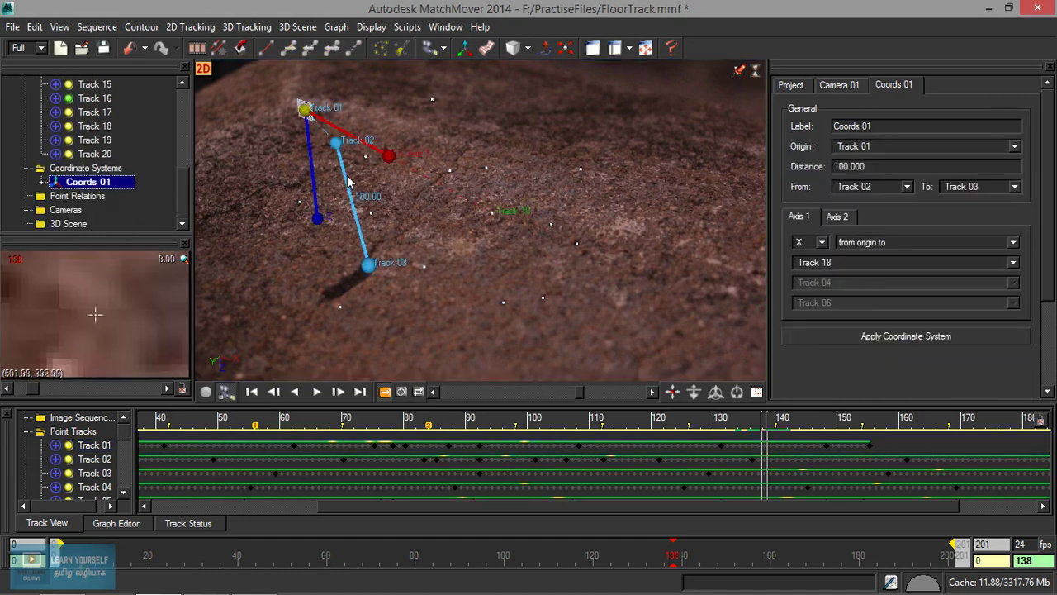
click(306, 113)
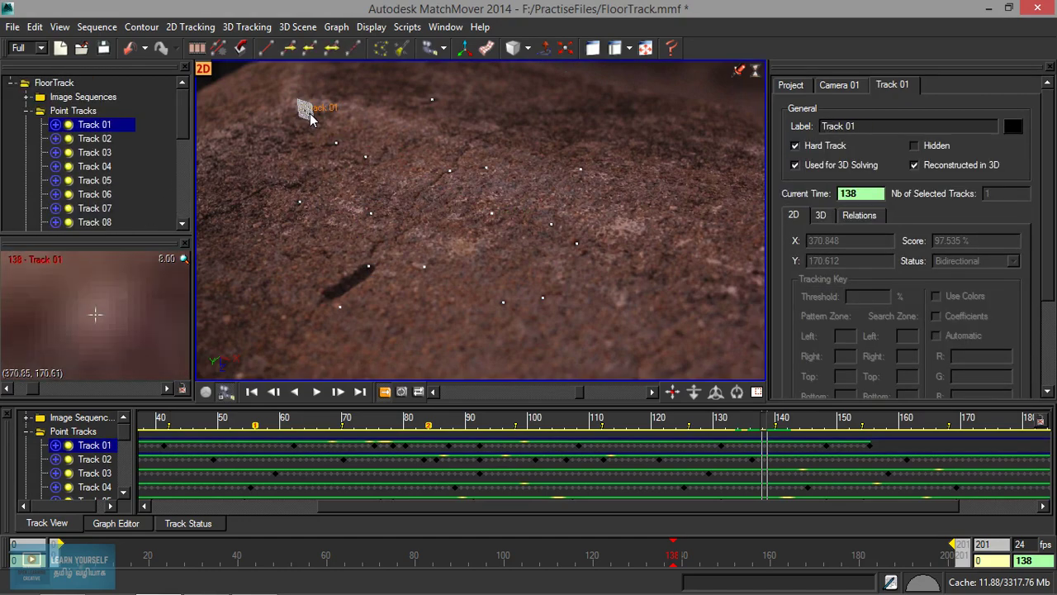
key(ctrl+z)
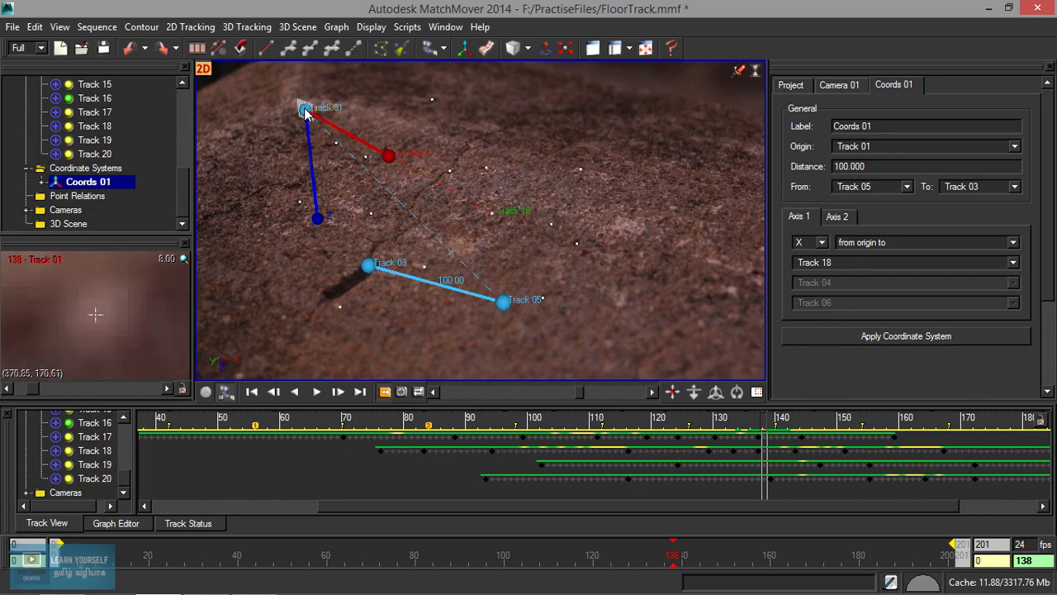
Move the origin of Coords 01 from Track 01 to Track 14
mouse_move(306, 112)
mouse_down()
mouse_move(339, 160)
mouse_move(413, 190)
mouse_move(425, 207)
mouse_up()
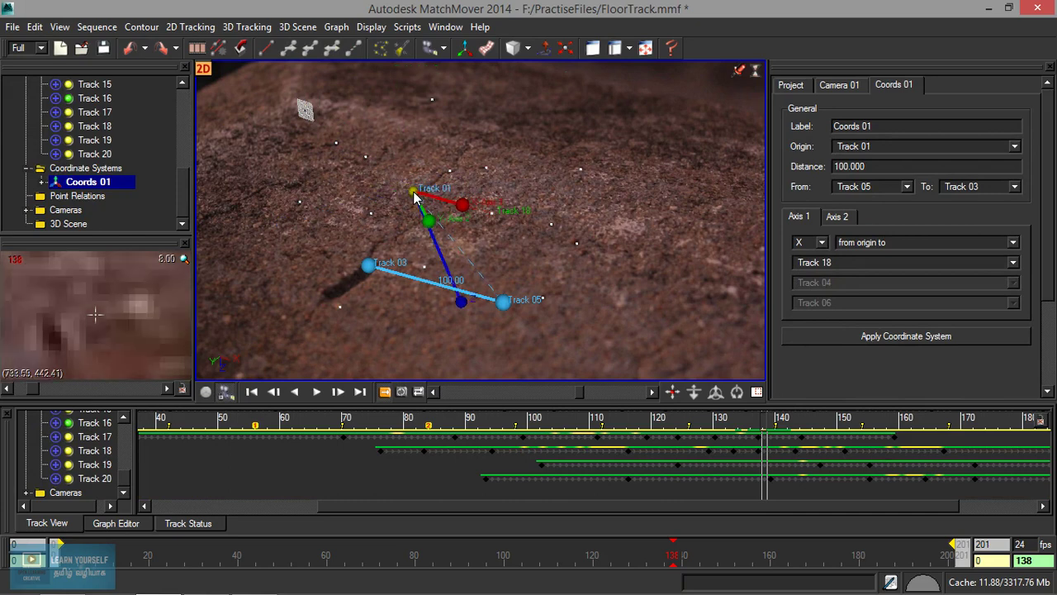
key(ctrl+z)
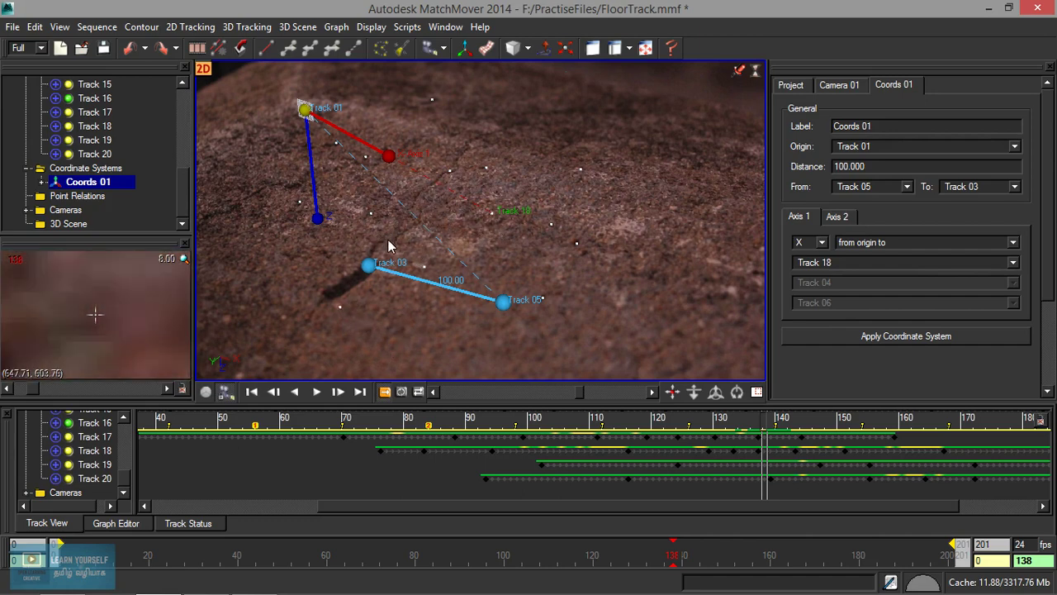
drag(305, 108, 369, 163)
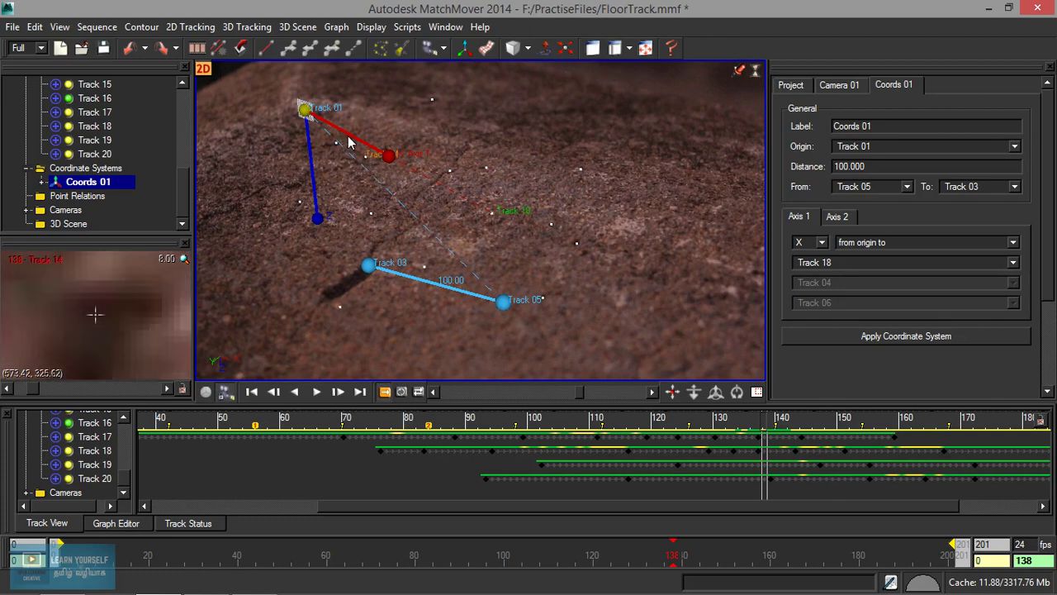
click(364, 156)
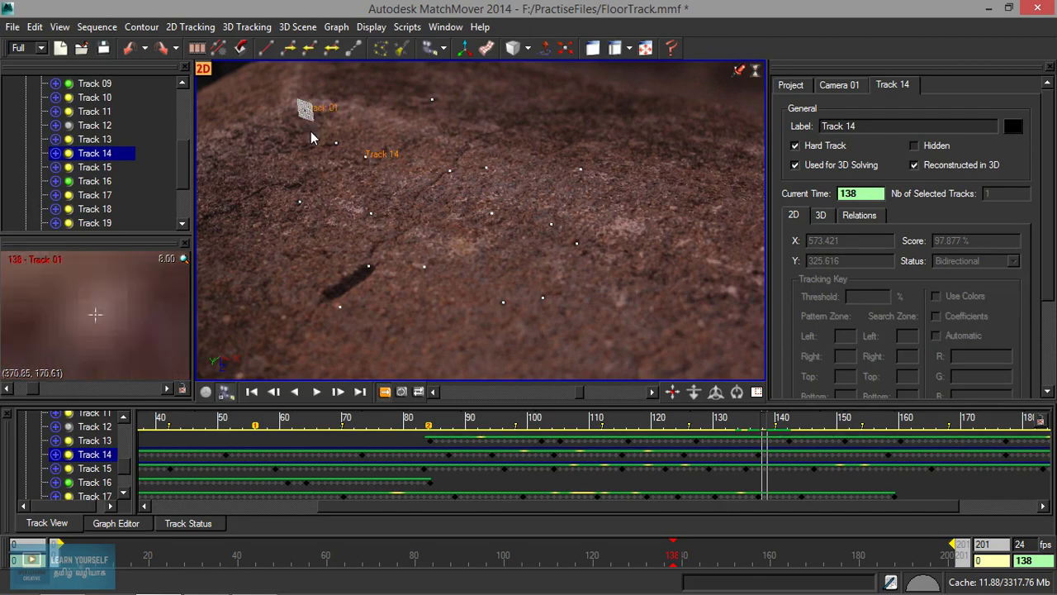
scroll(126, 167, down, 2)
click(116, 183)
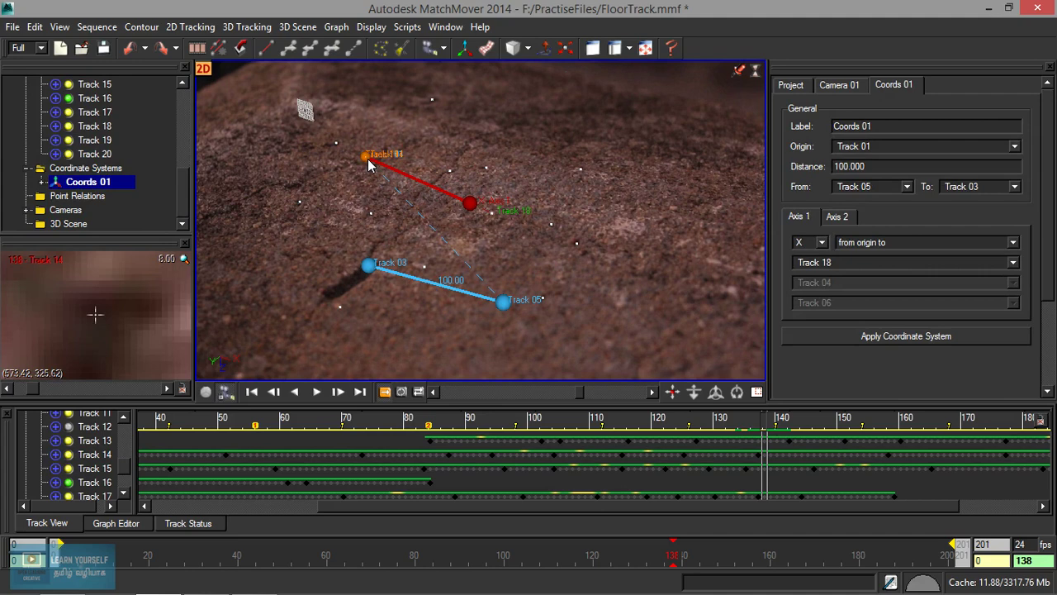
click(369, 165)
click(487, 317)
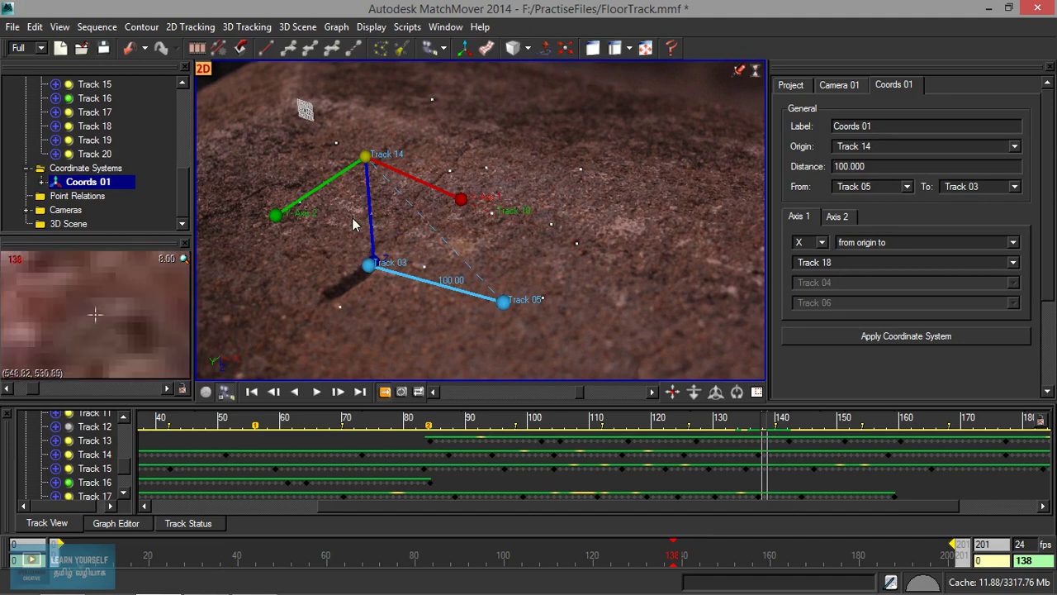
Set Axis 2 of Coords 01 to Z, running from the origin to Track 19, and apply the coordinate system
drag(277, 215, 304, 210)
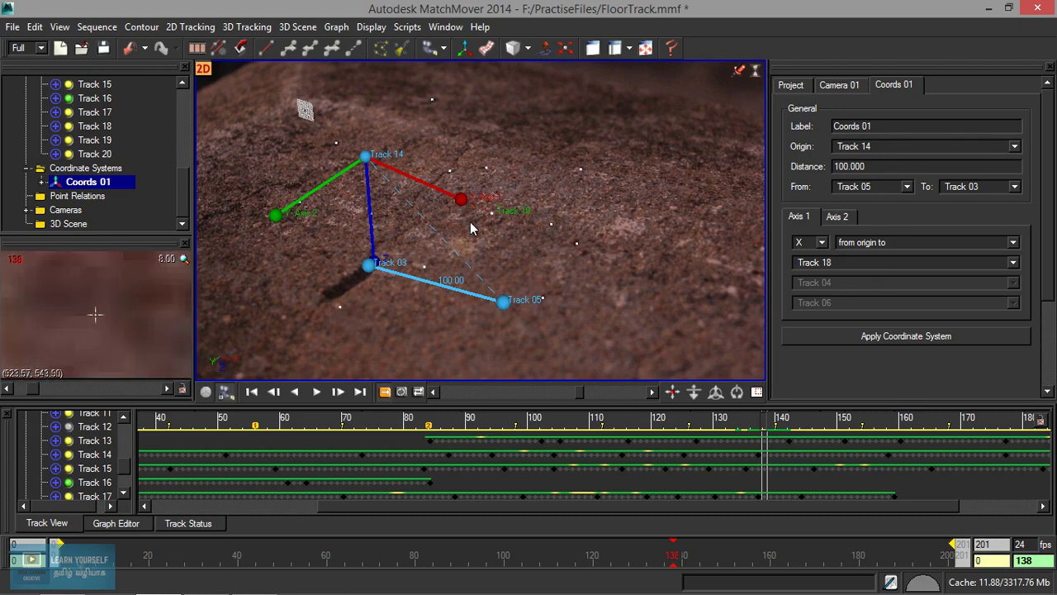
click(338, 309)
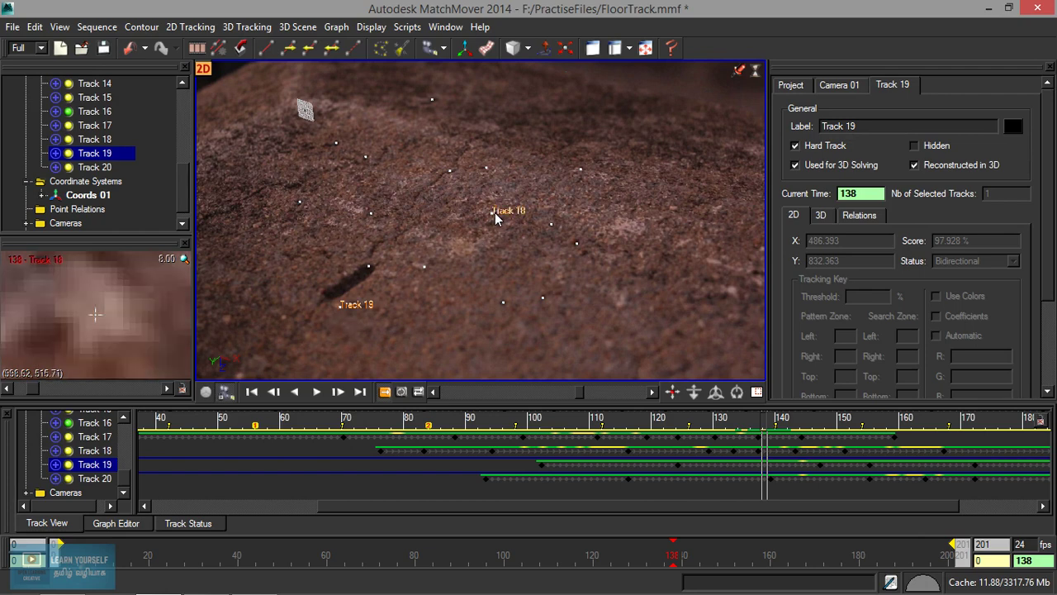
click(83, 198)
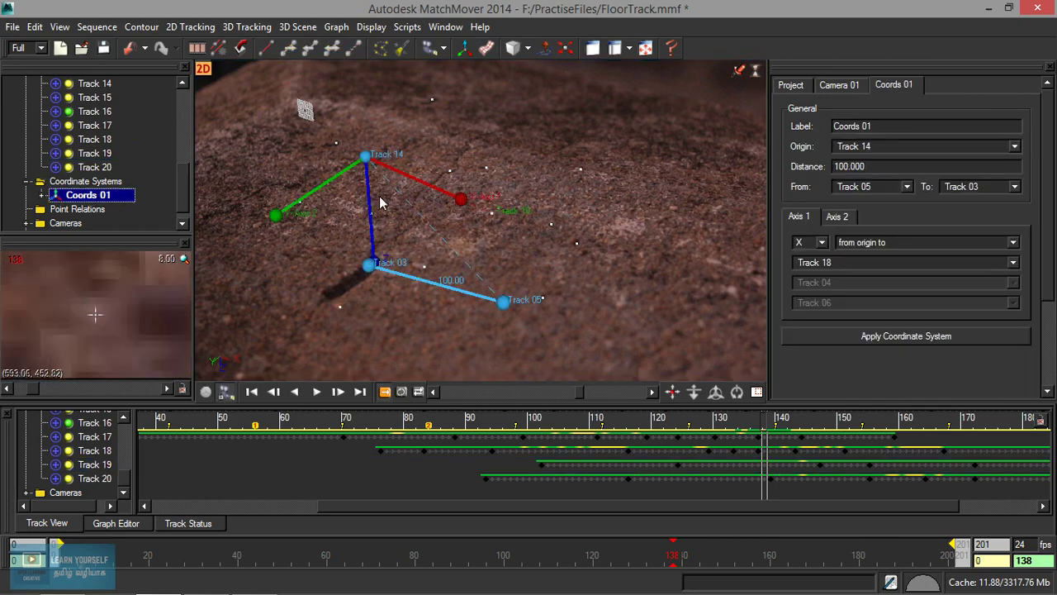
click(839, 218)
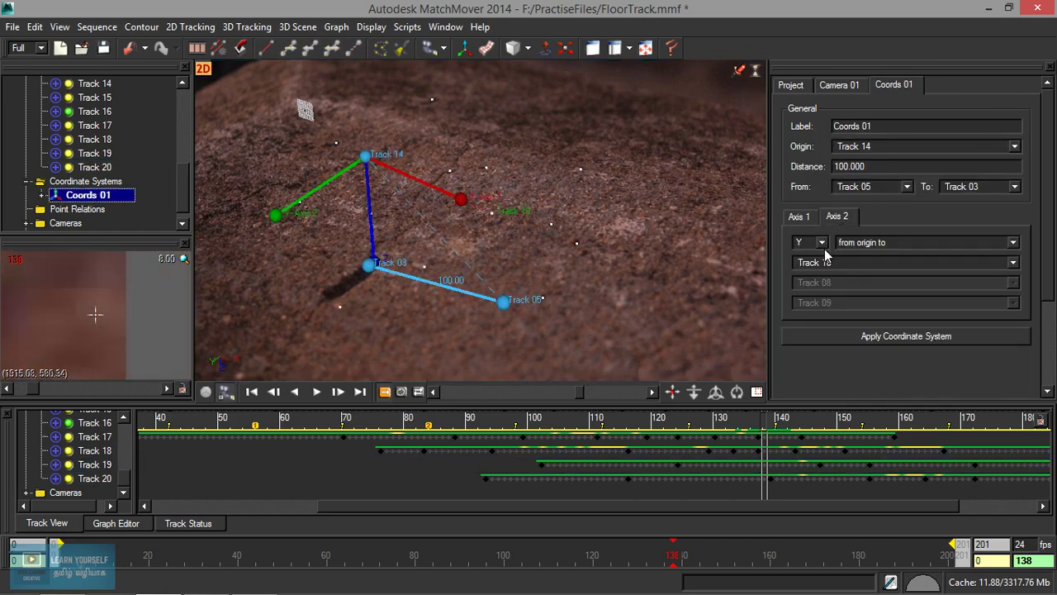
click(822, 245)
click(807, 279)
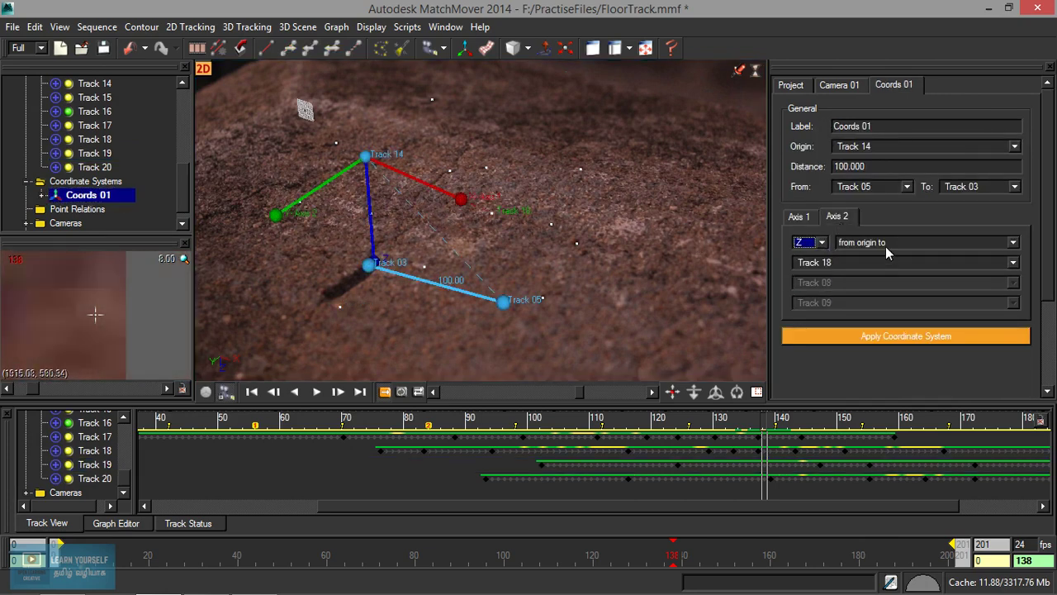
click(849, 263)
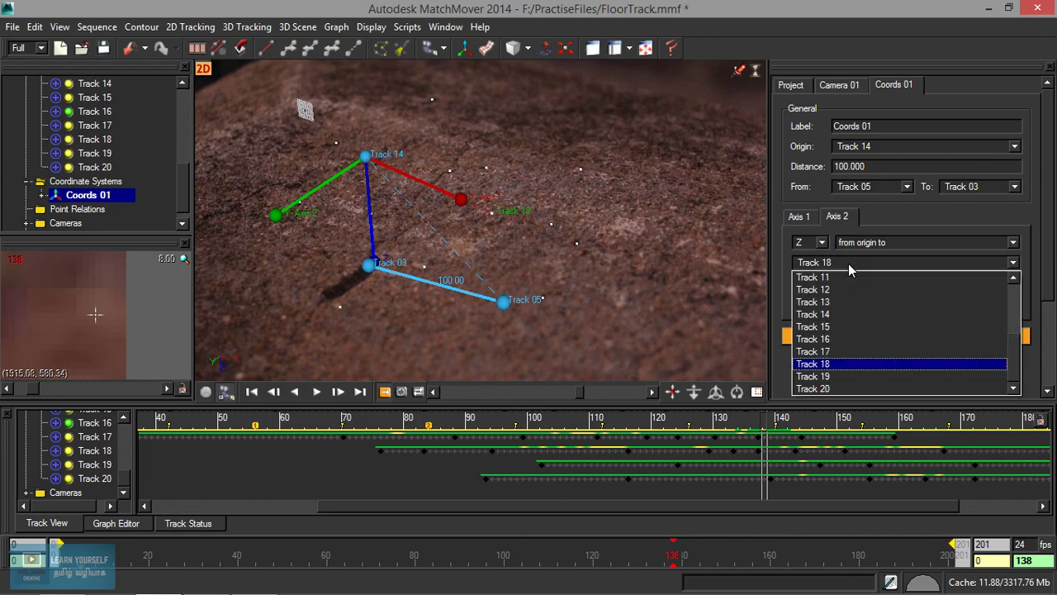
click(848, 375)
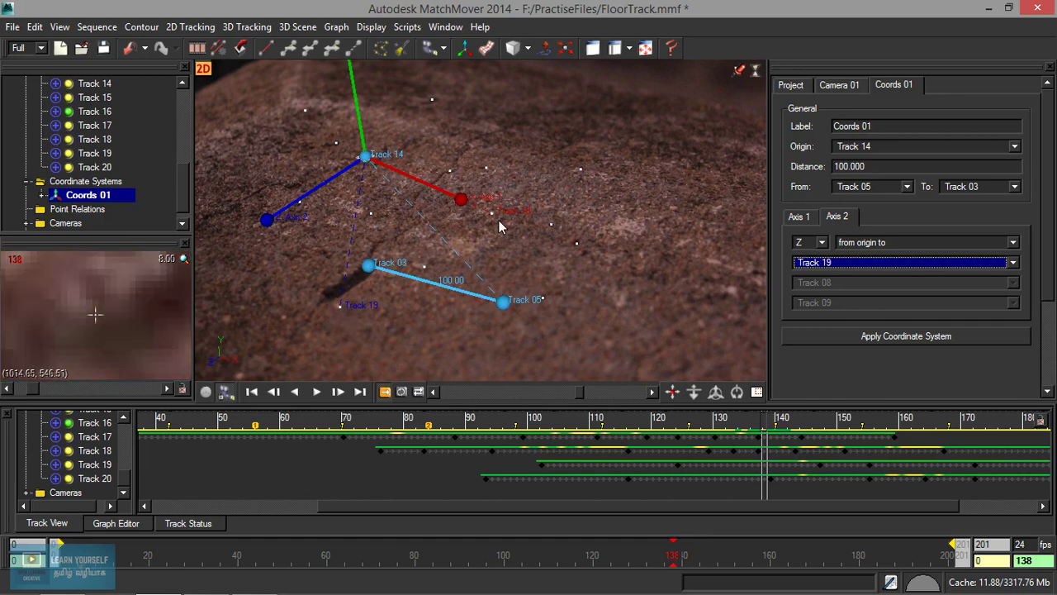
Set Axis 1 to X through 2 points, using Track 18 and Track 04, and apply the coordinate system
click(799, 216)
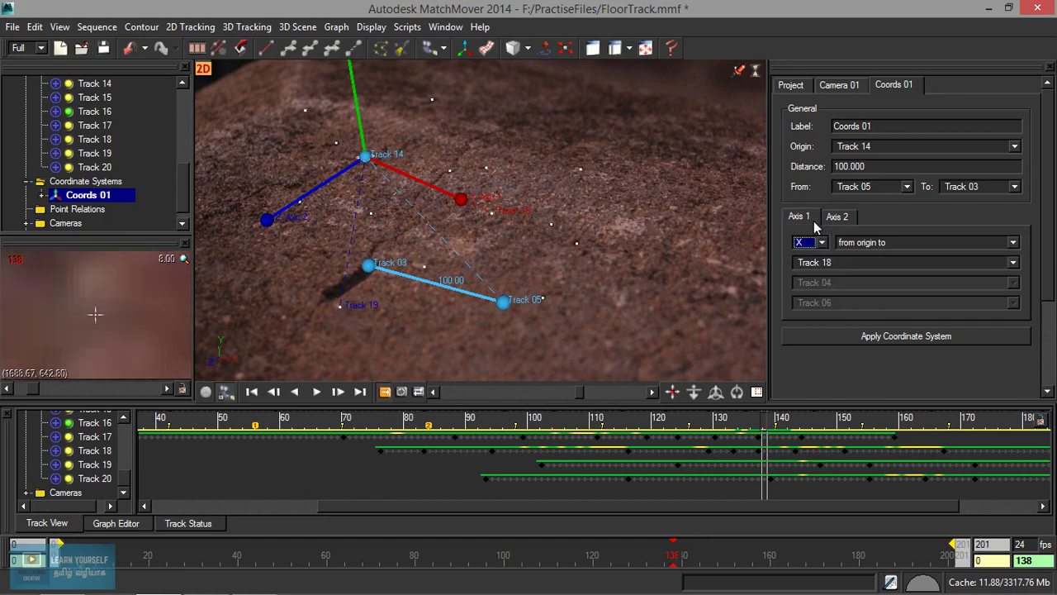
click(921, 243)
click(914, 268)
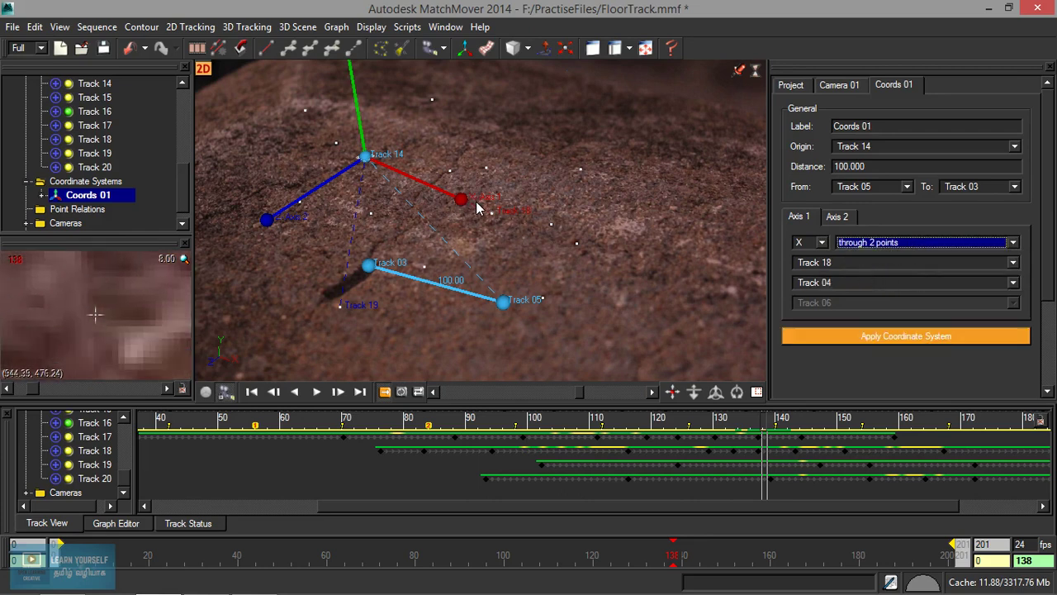
click(844, 265)
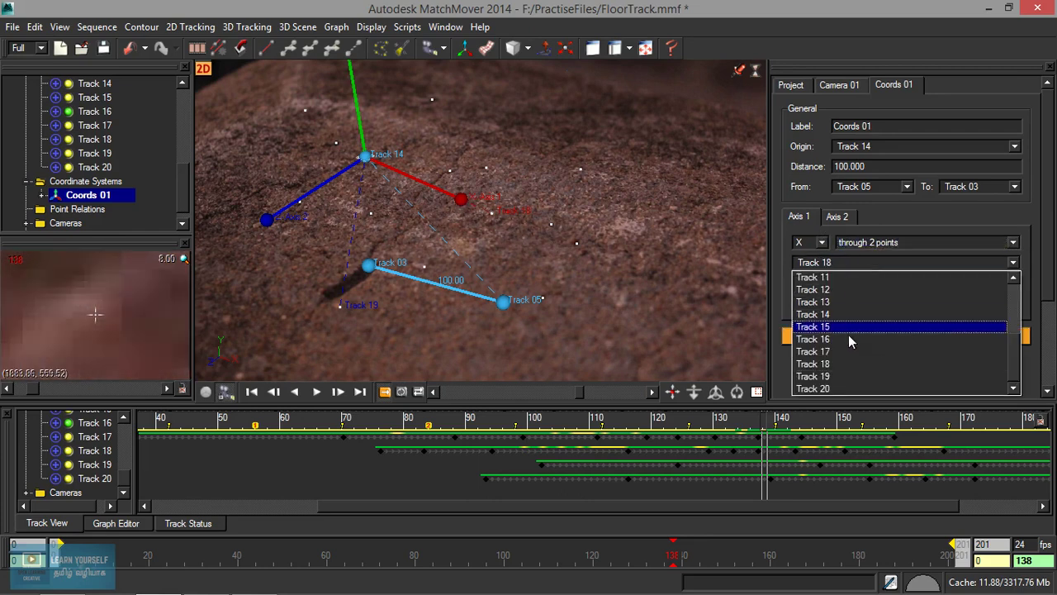
click(847, 364)
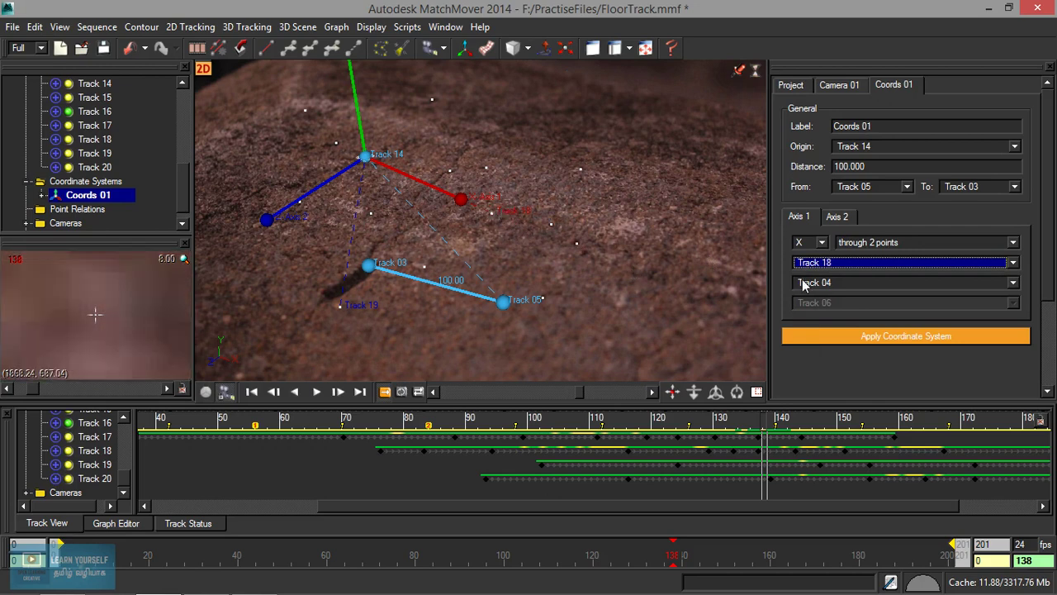
click(796, 333)
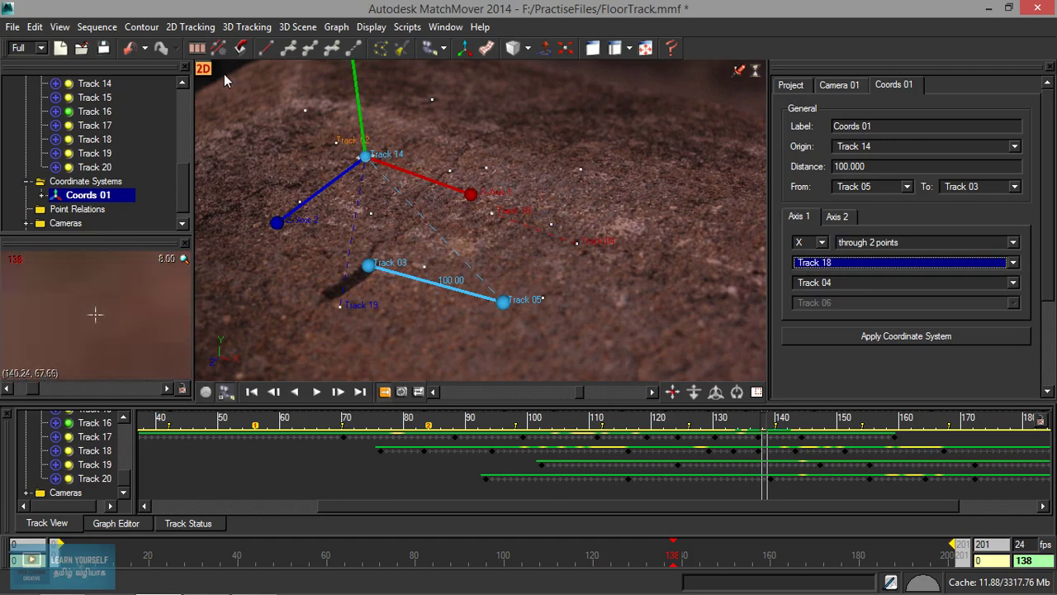
Examine the orientation of the Coords 01 axes from several angles in the 3D view
click(521, 210)
right_click(520, 211)
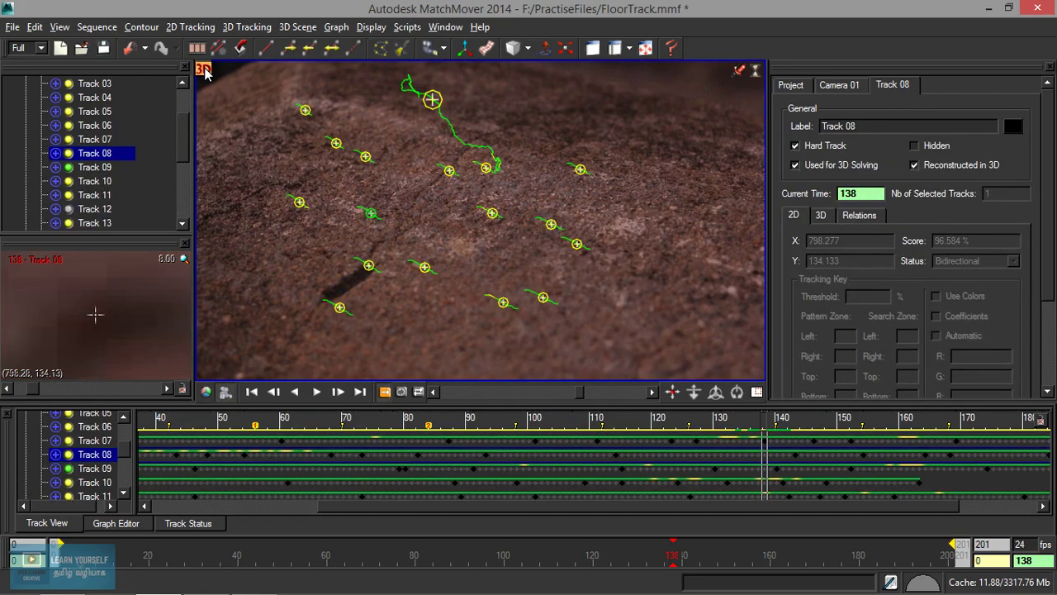
click(204, 72)
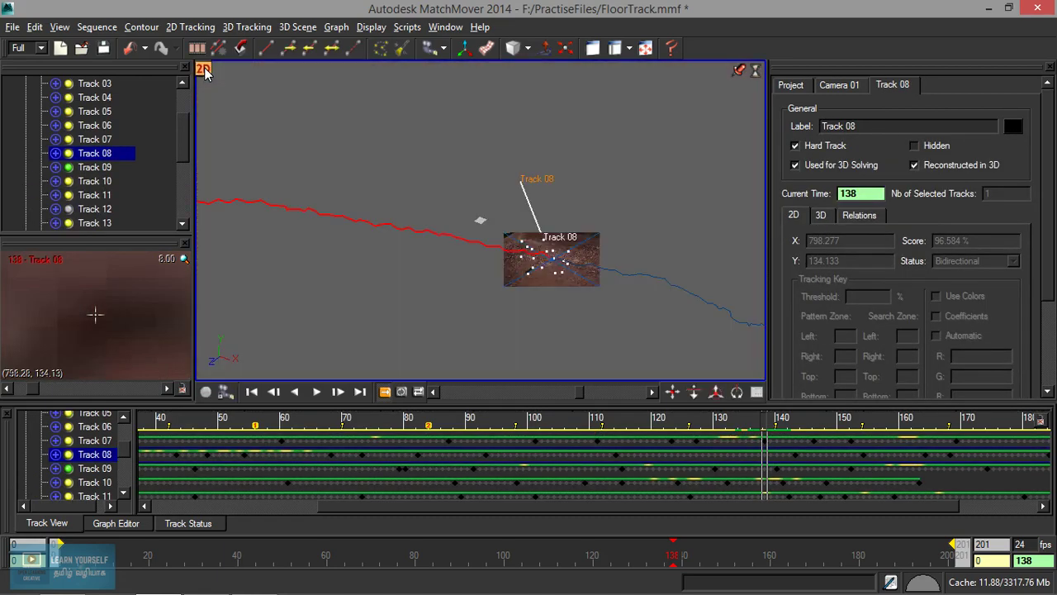
middle_drag(529, 209, 210, 214)
scroll(138, 193, down, 4)
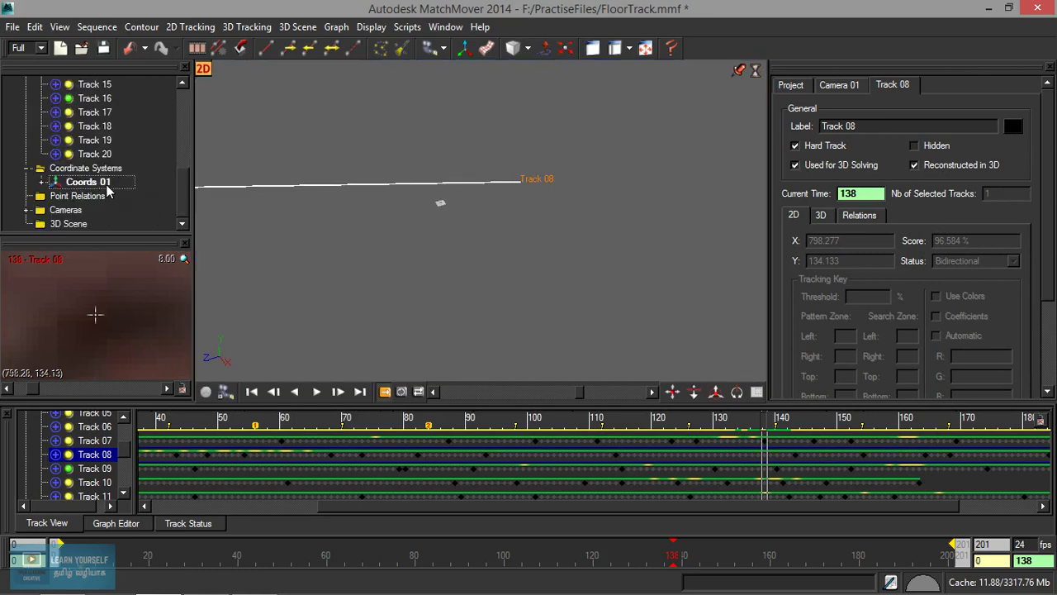
click(107, 185)
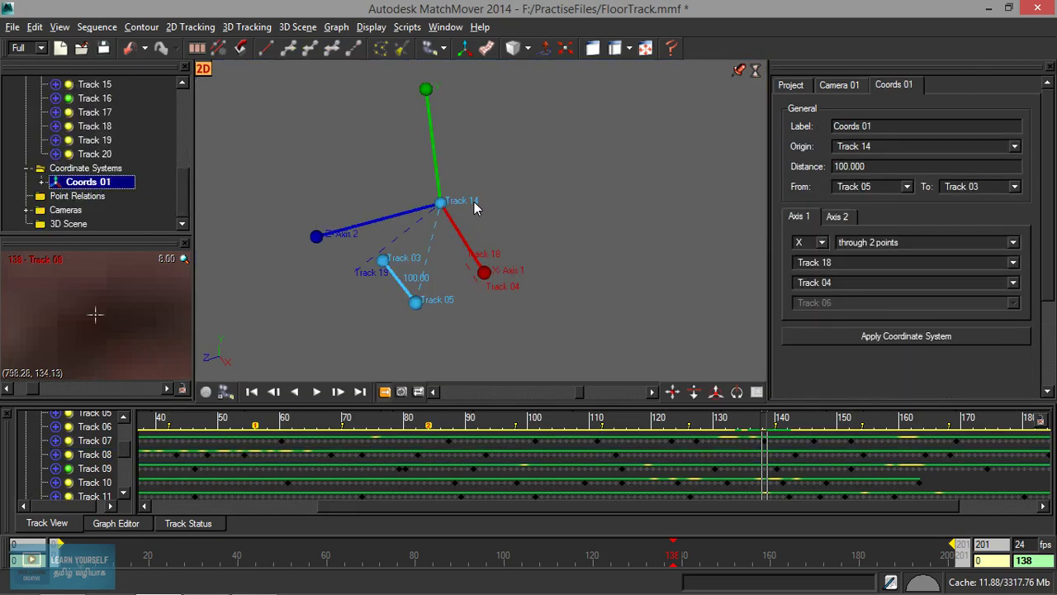
middle_drag(475, 208, 512, 199)
Check the measured real-world distances in the reference photo _MG_0307 in Windows Photo Viewer, and return to MatchMover
key(ctrl+s)
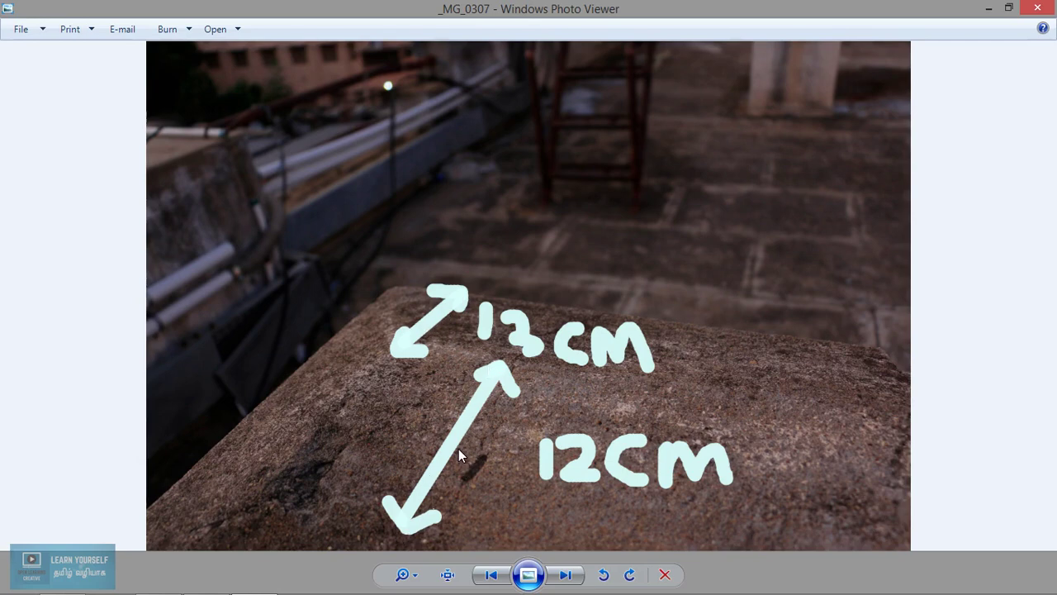
key(alt+F4)
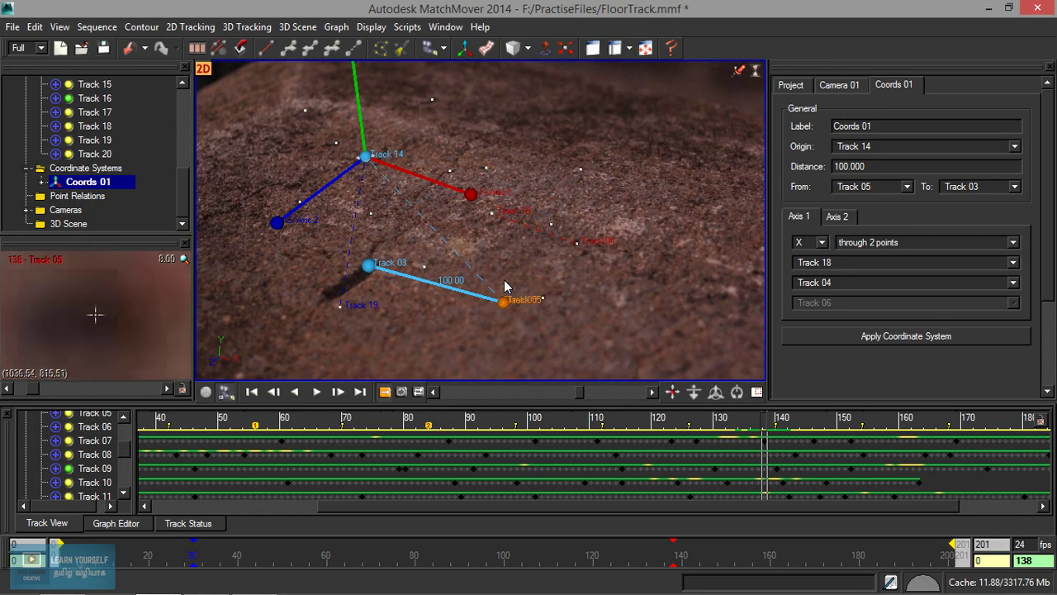
Set the reference distance of Coords 01 to 12 between Track 10 and Track 19, and apply the coordinate system
drag(506, 287, 487, 169)
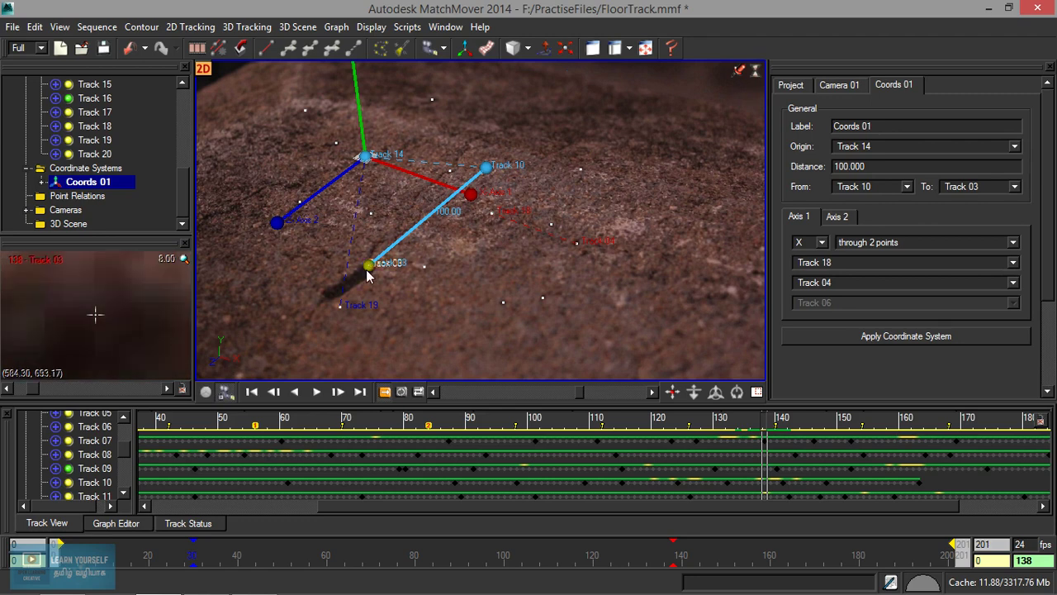
drag(367, 276, 341, 313)
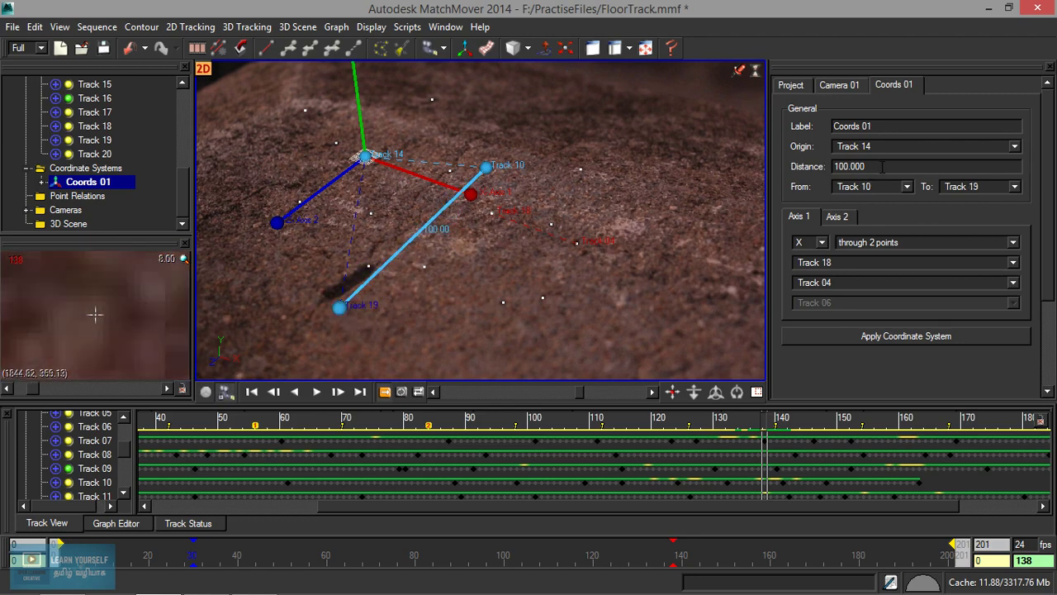
drag(889, 167, 827, 168)
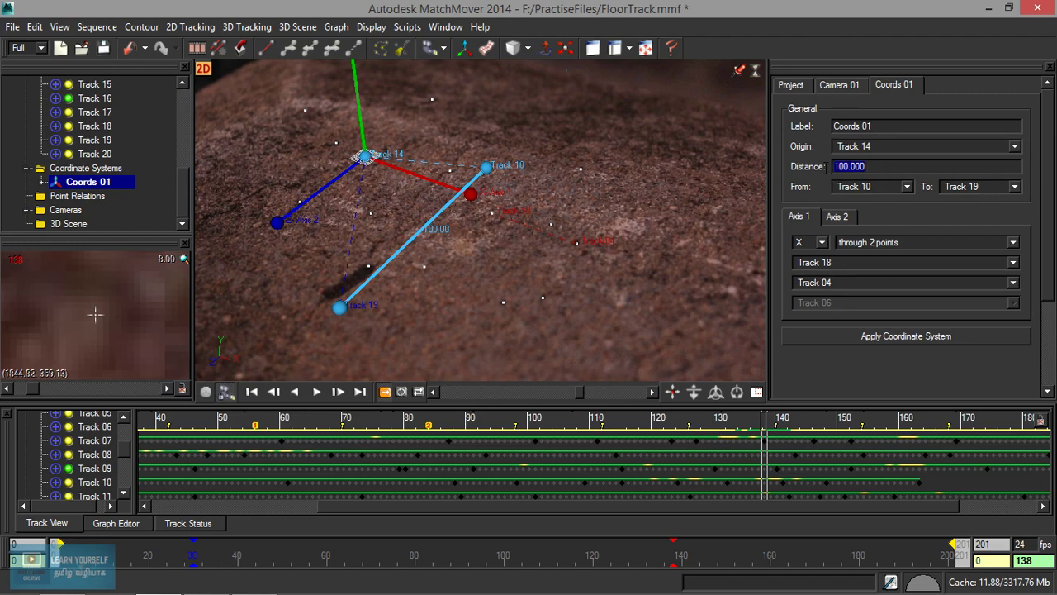
text(12)
key(Return)
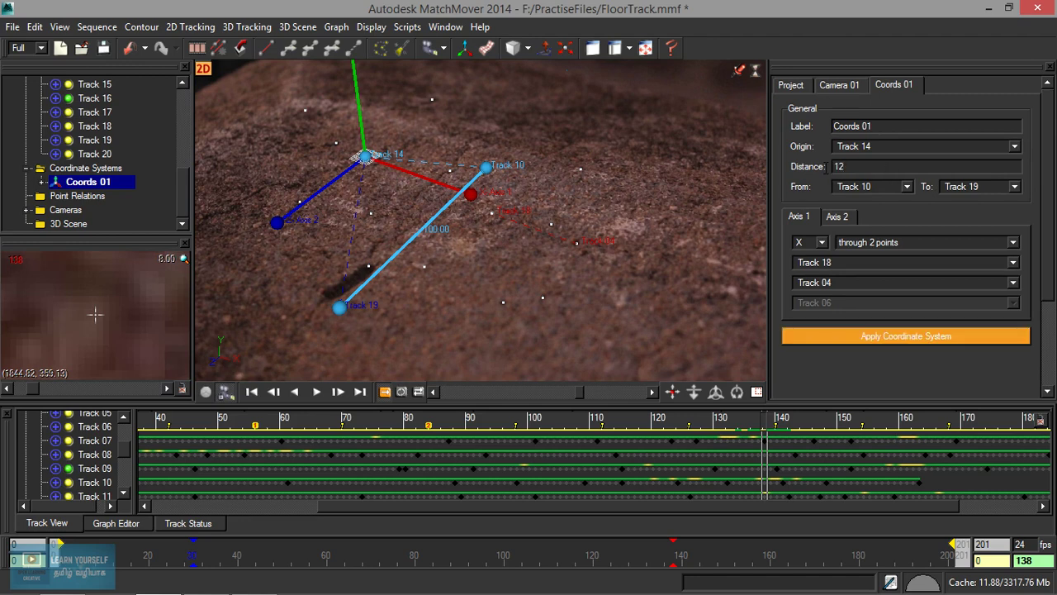
click(913, 338)
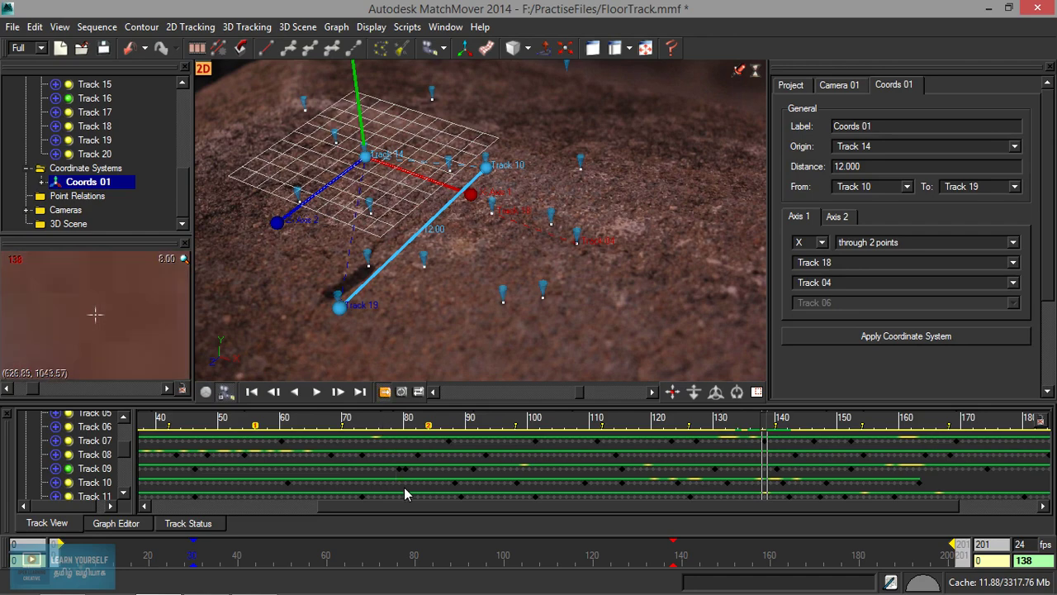
Scrub through the sequence to check how the grid and track markers follow the floor
drag(765, 417, 140, 417)
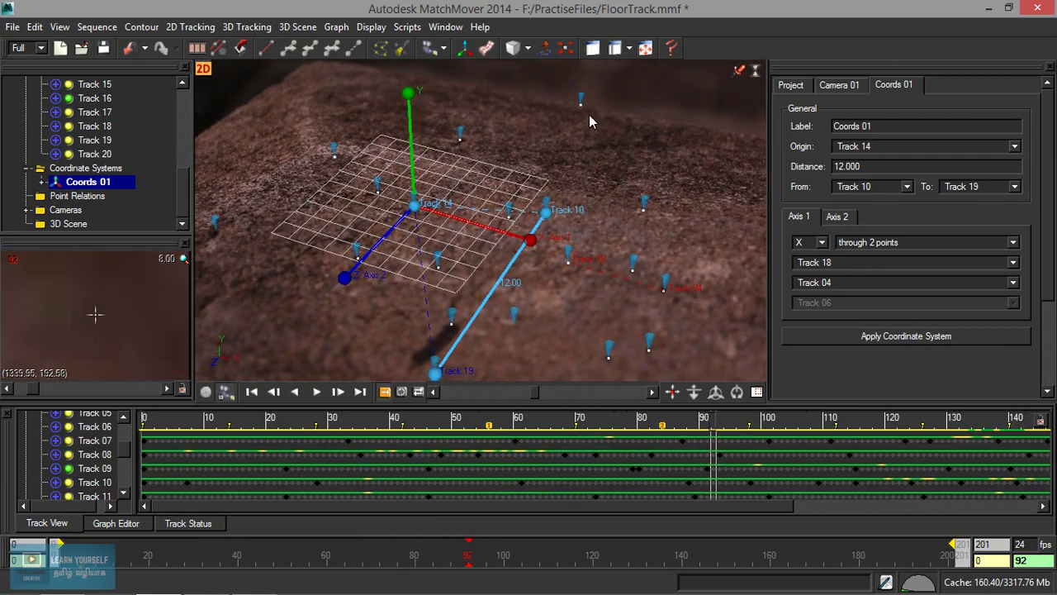
mouse_move(319, 546)
mouse_down()
mouse_move(708, 541)
mouse_move(334, 545)
mouse_move(662, 545)
mouse_up()
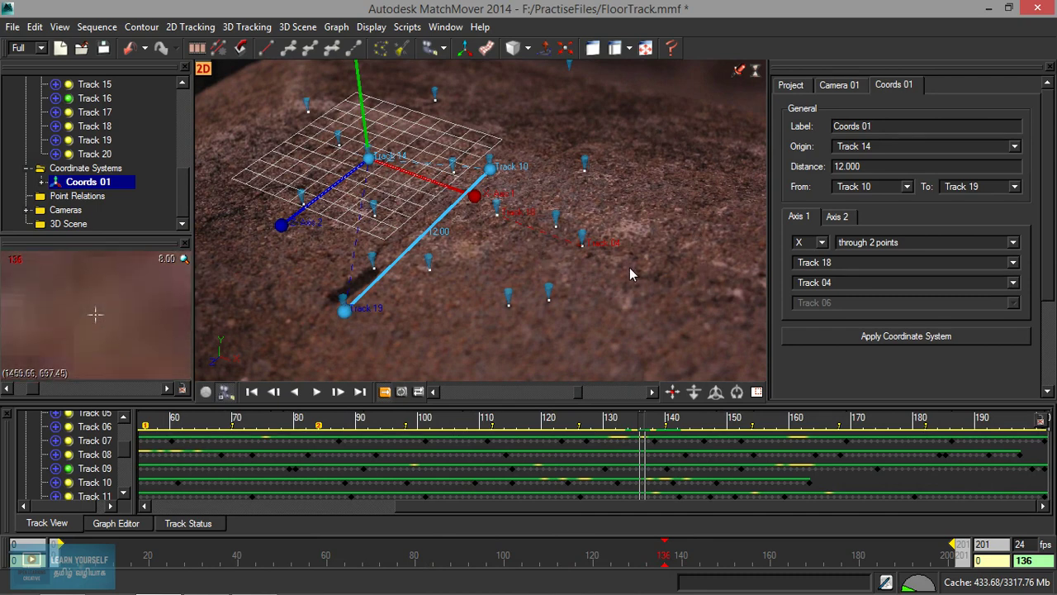
Export the cameras, 3D points and distortion grid to F:/PractiseFiles/ as a Maya (*.ma) file named FinalExport_From_MatchMover
click(13, 26)
click(63, 213)
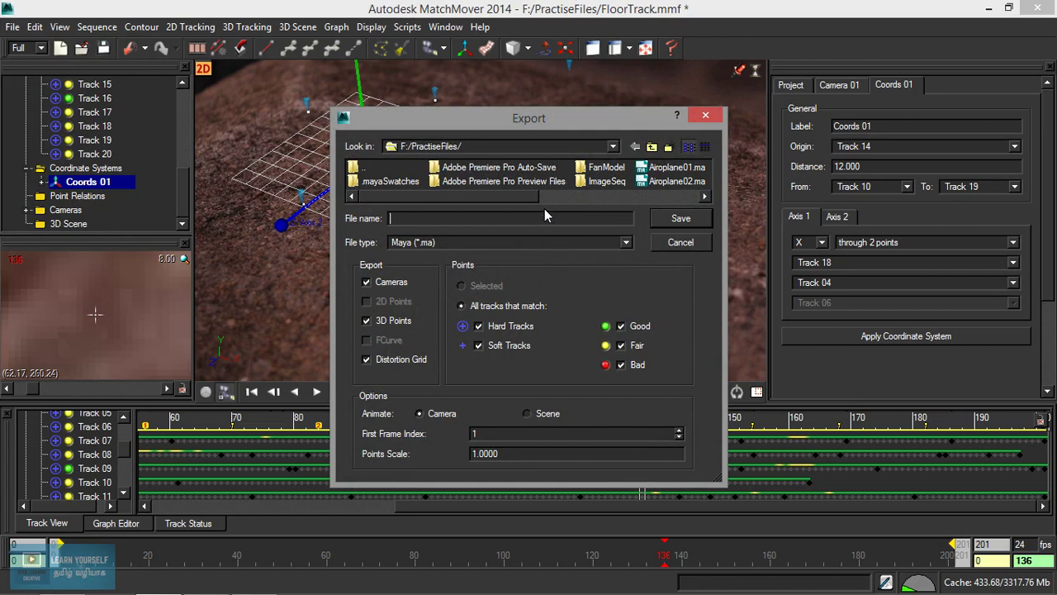
text(FinalExport_From_MatchMover)
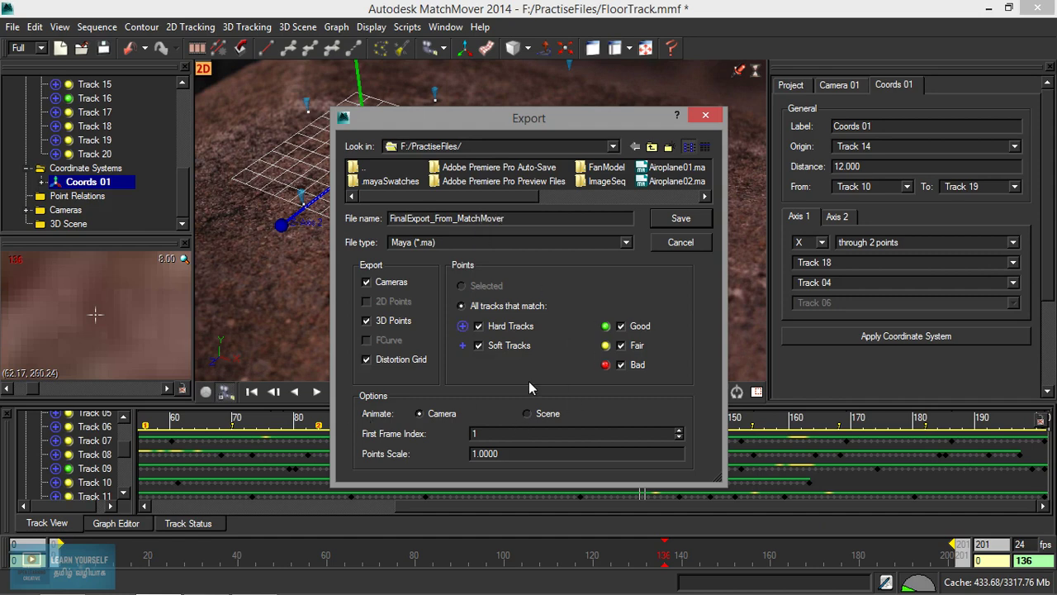
click(675, 219)
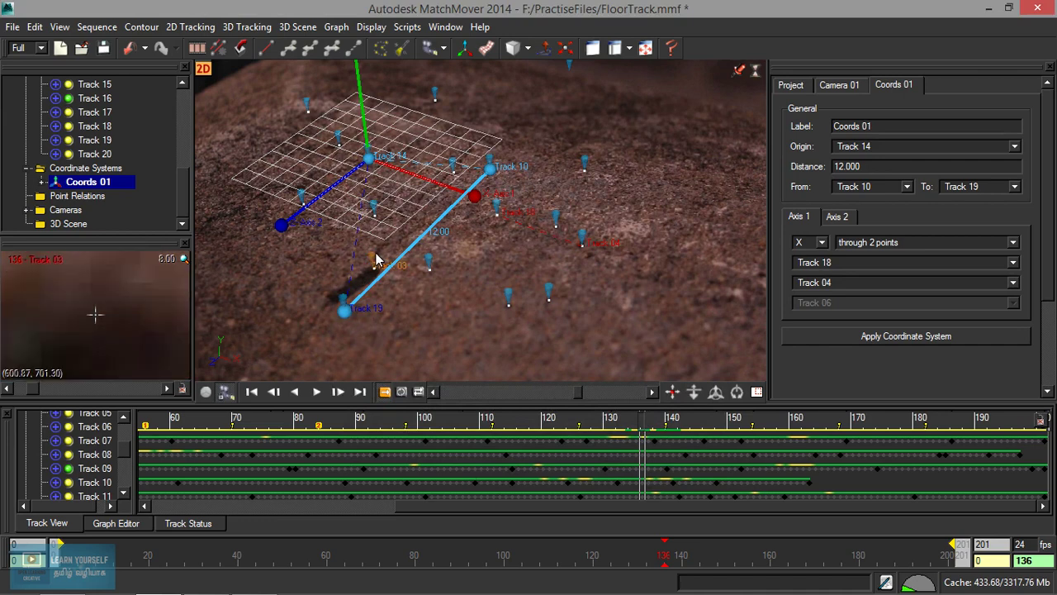